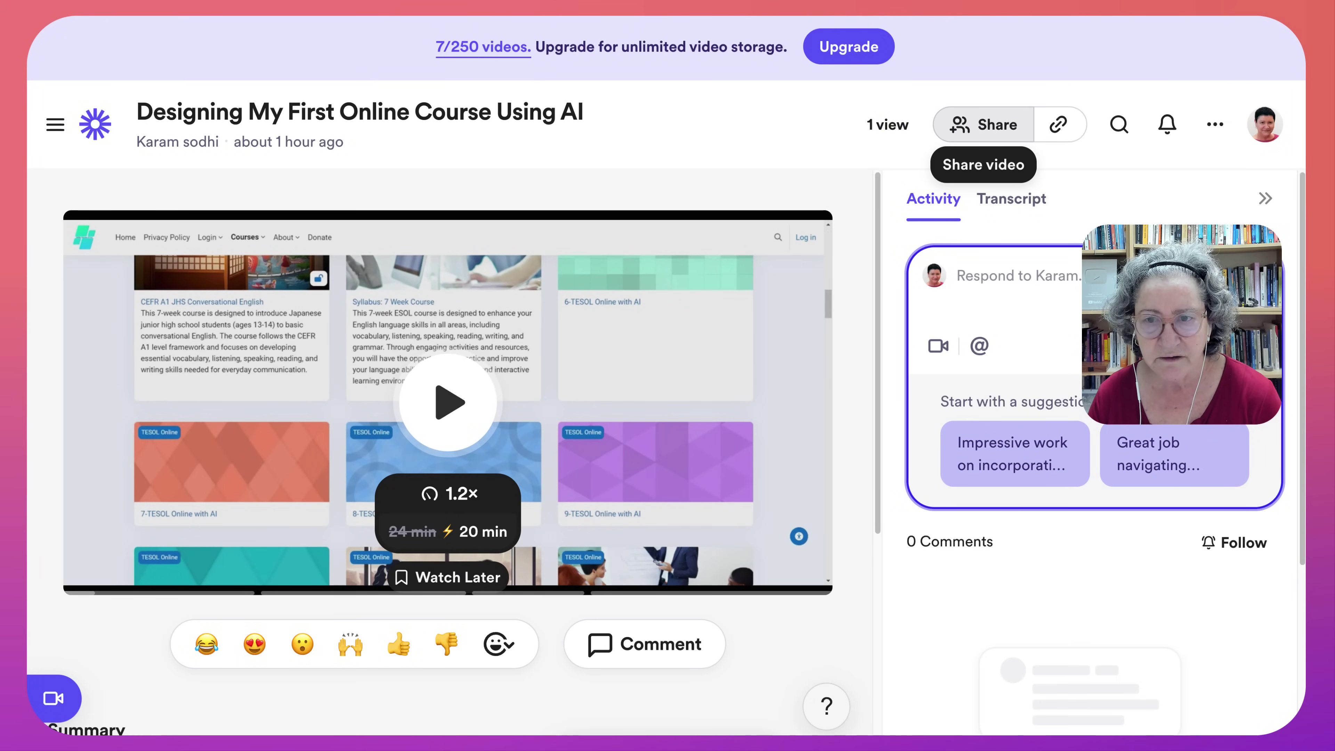
# - Open the video's embed sharing options and choose a fixed embed size
pyautogui.click(983, 124)
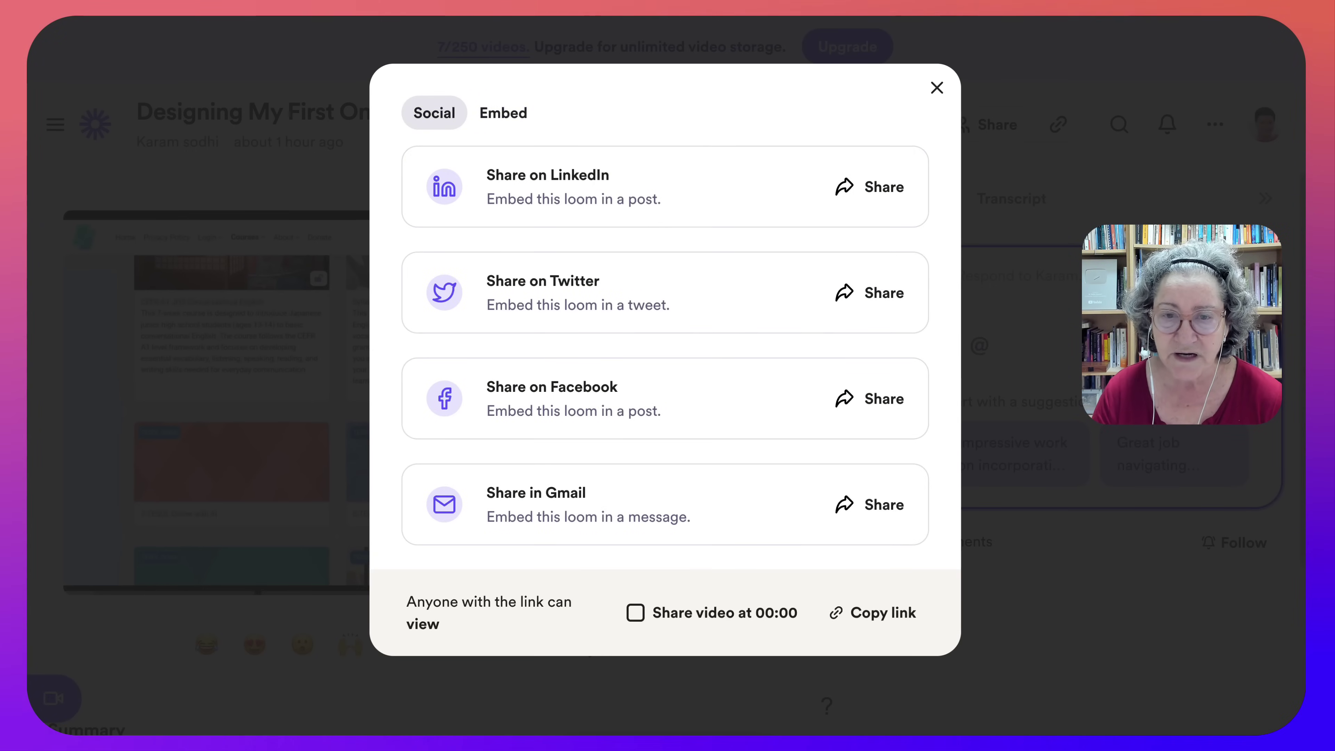
pyautogui.click(502, 112)
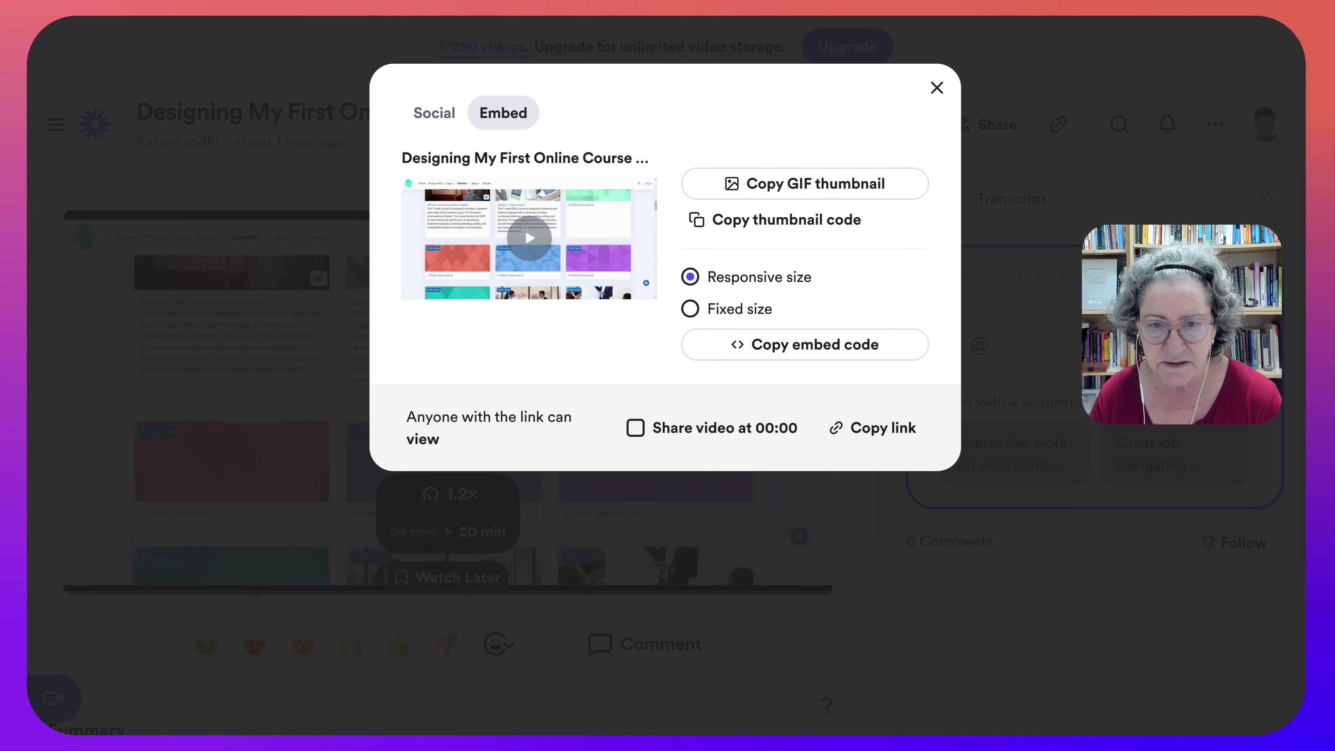
pyautogui.click(690, 308)
pyautogui.click(866, 344)
pyautogui.click(730, 345)
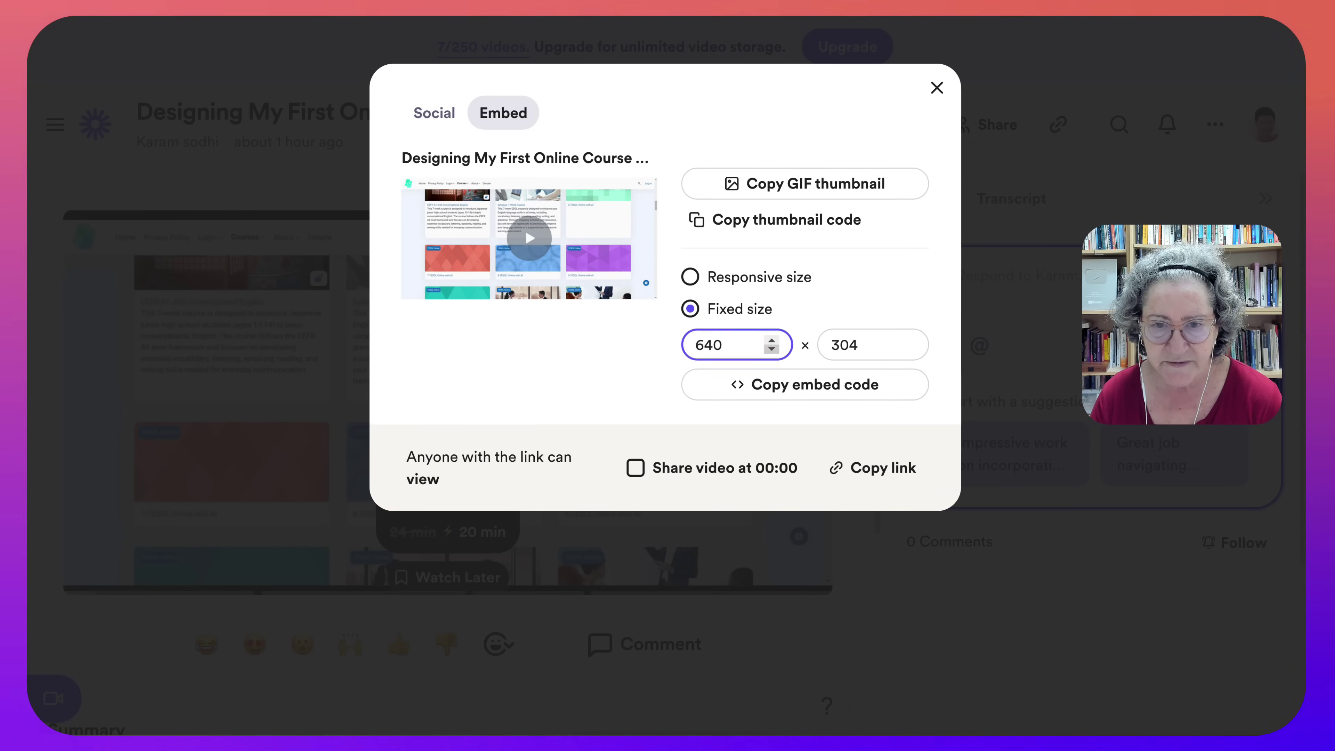
# - Lower the fixed embed width one pixel at a time to 545
pyautogui.press('Down')
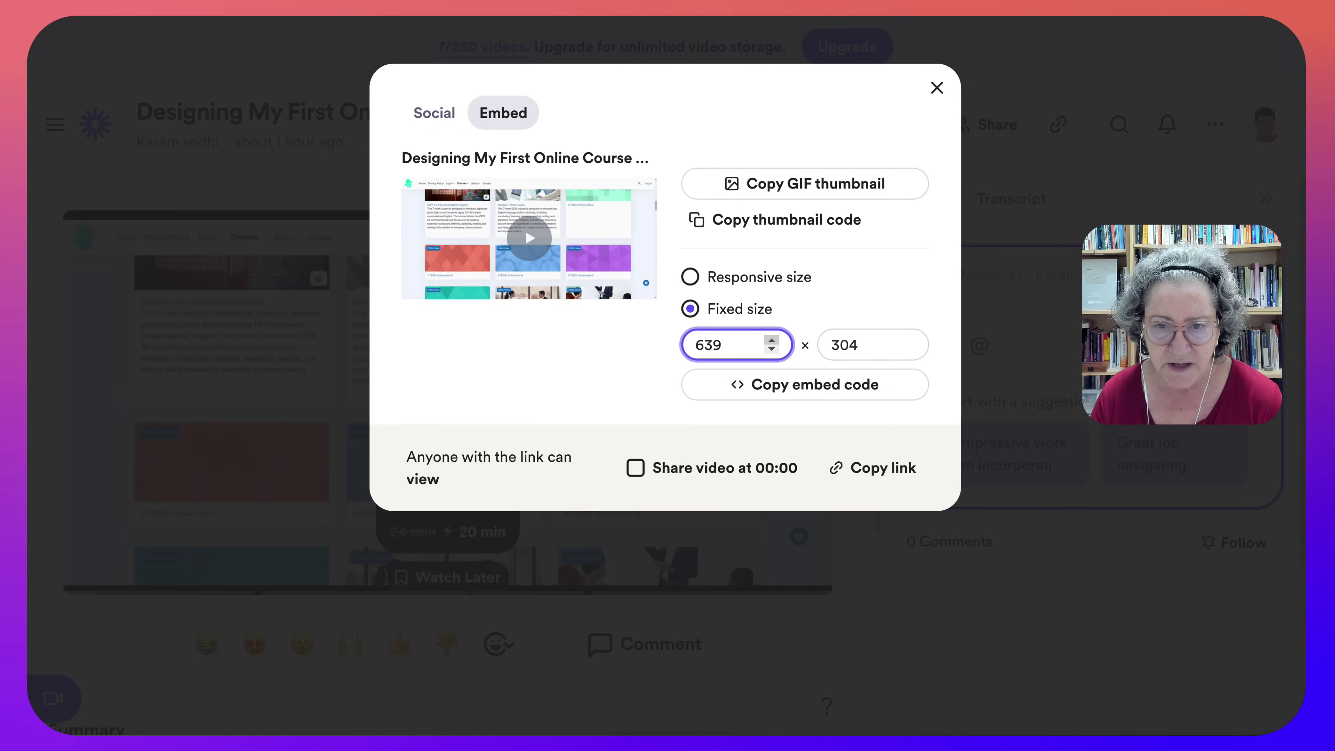
pyautogui.press('Down')
pyautogui.press('Down')
pyautogui.press('Down')
pyautogui.press('Down')
pyautogui.press('Down')
pyautogui.press('Down')
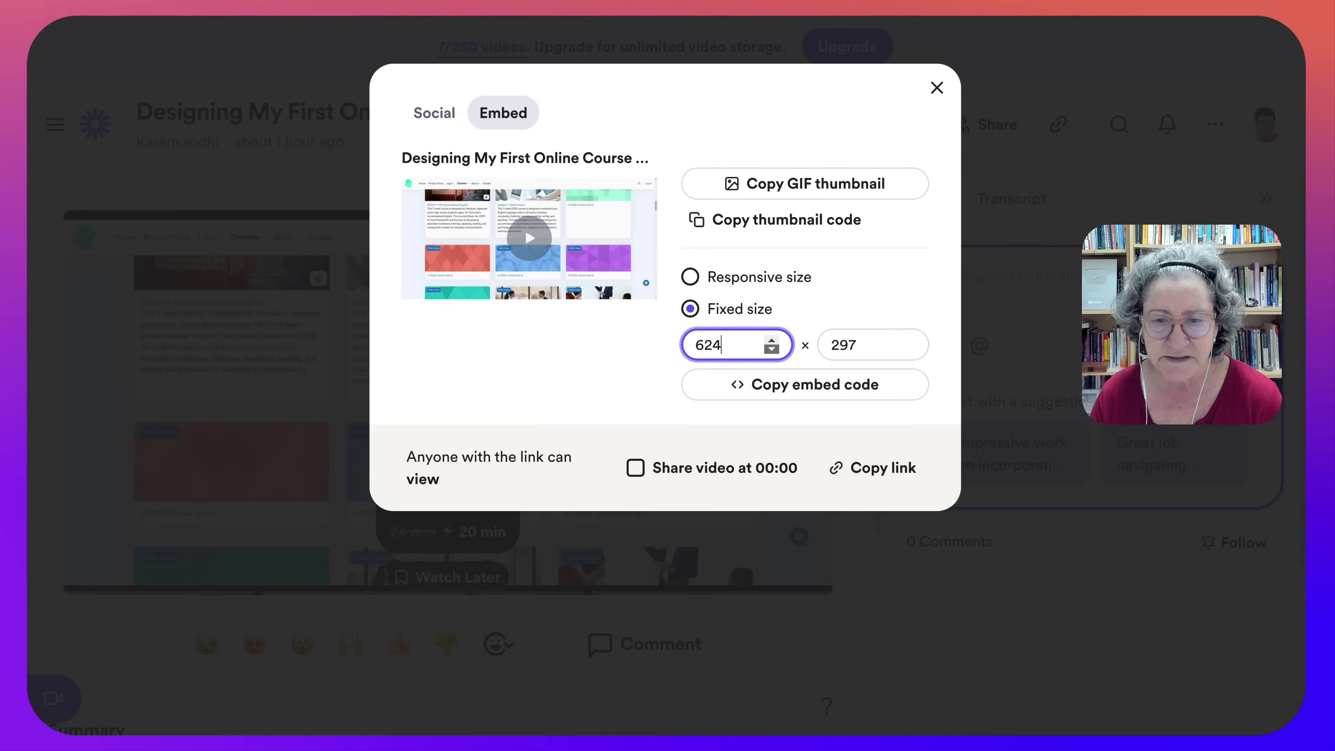
pyautogui.press('Down')
pyautogui.press('Down')
pyautogui.press('Down')
pyautogui.press('Down')
pyautogui.press('Down')
pyautogui.press('Down')
pyautogui.press('Down')
pyautogui.press('Down')
pyautogui.press('Down')
pyautogui.press('Down')
pyautogui.press('Down')
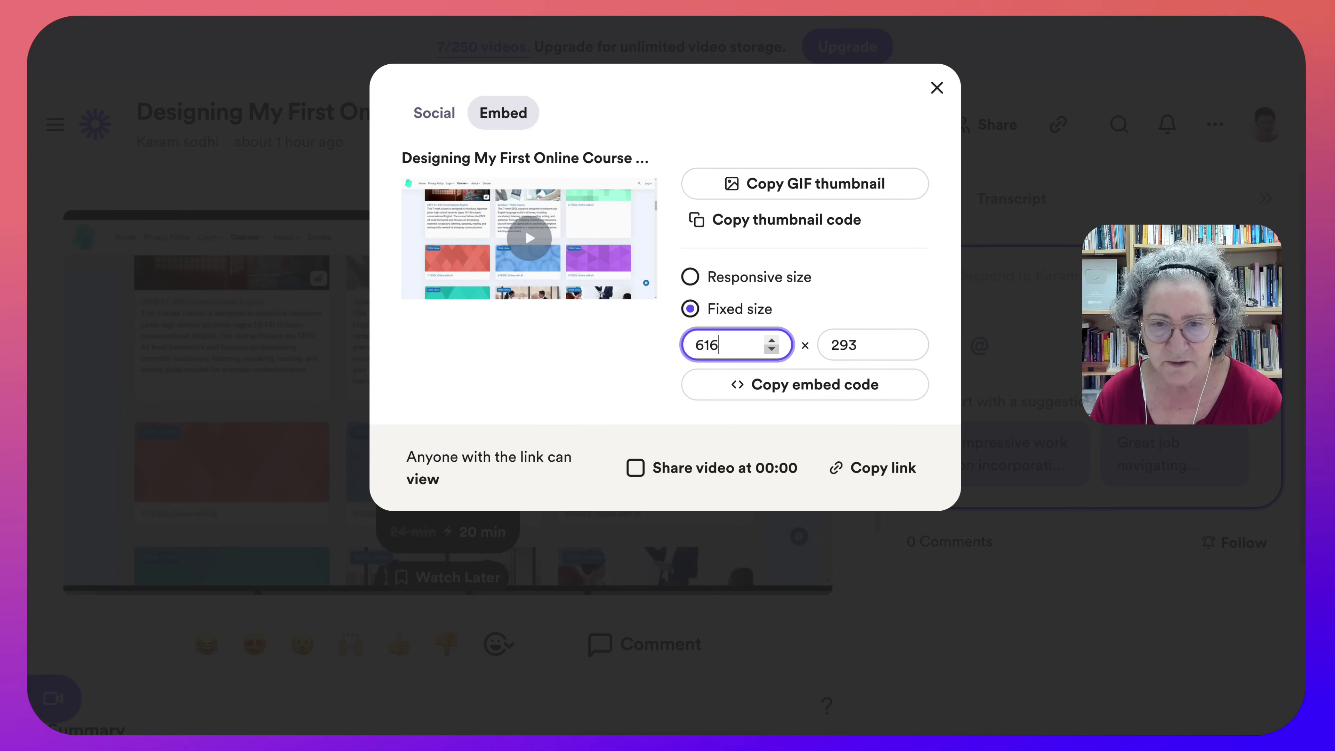
pyautogui.press('Down')
pyautogui.press('Down')
pyautogui.press('Down')
pyautogui.press('Down')
pyautogui.press('Down')
pyautogui.press('Down')
pyautogui.press('Down')
pyautogui.press('Down')
pyautogui.press('Down')
pyautogui.press('Down')
pyautogui.press('Down')
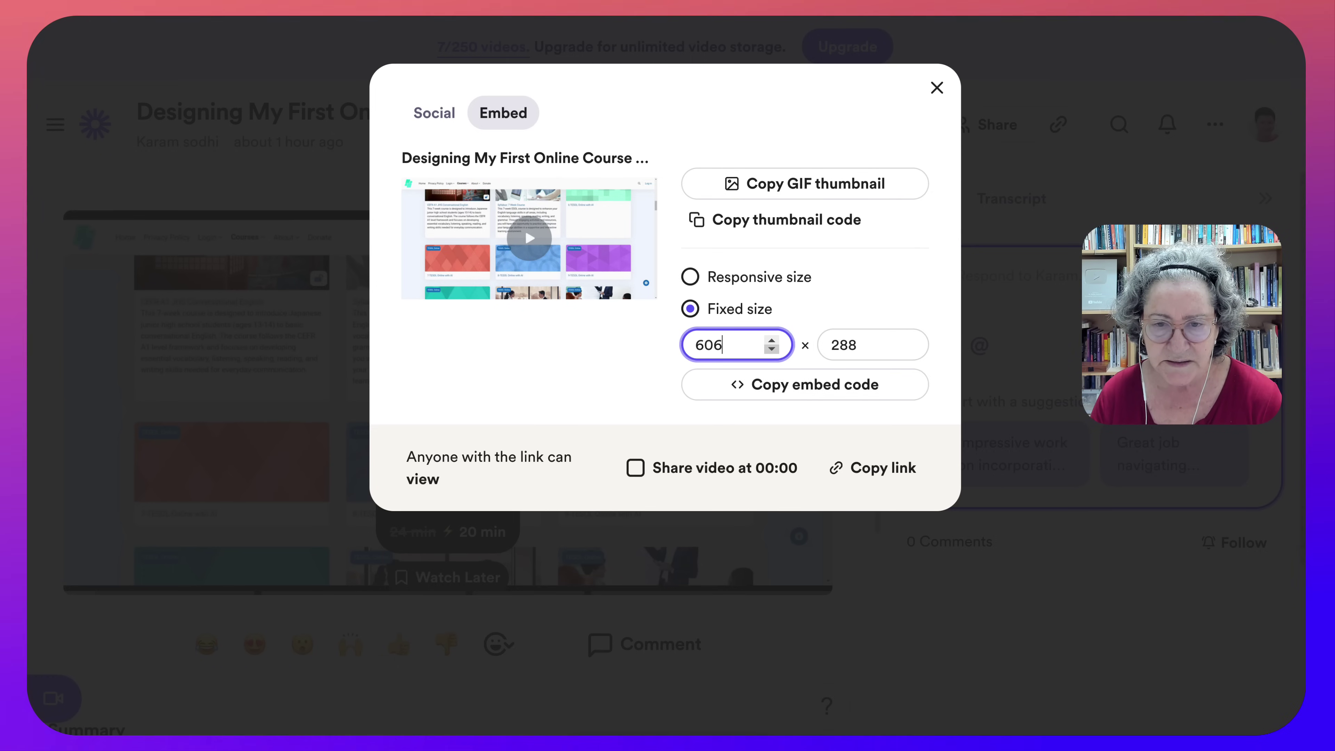
pyautogui.press('Down')
pyautogui.press('Down')
pyautogui.press('Down')
pyautogui.press('Down')
pyautogui.press('Down')
pyautogui.press('Down')
pyautogui.press('Down')
pyautogui.press('Down')
pyautogui.press('Down')
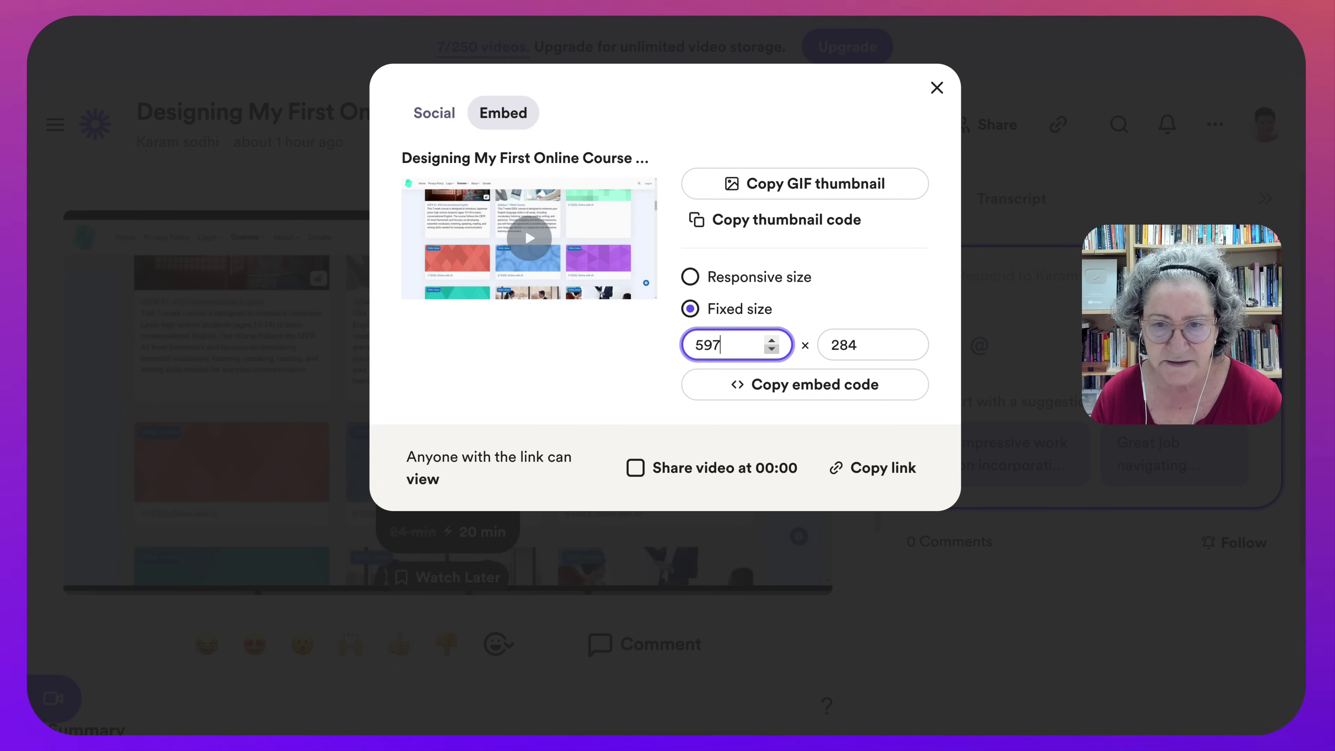
pyautogui.press('Down')
pyautogui.press('Down')
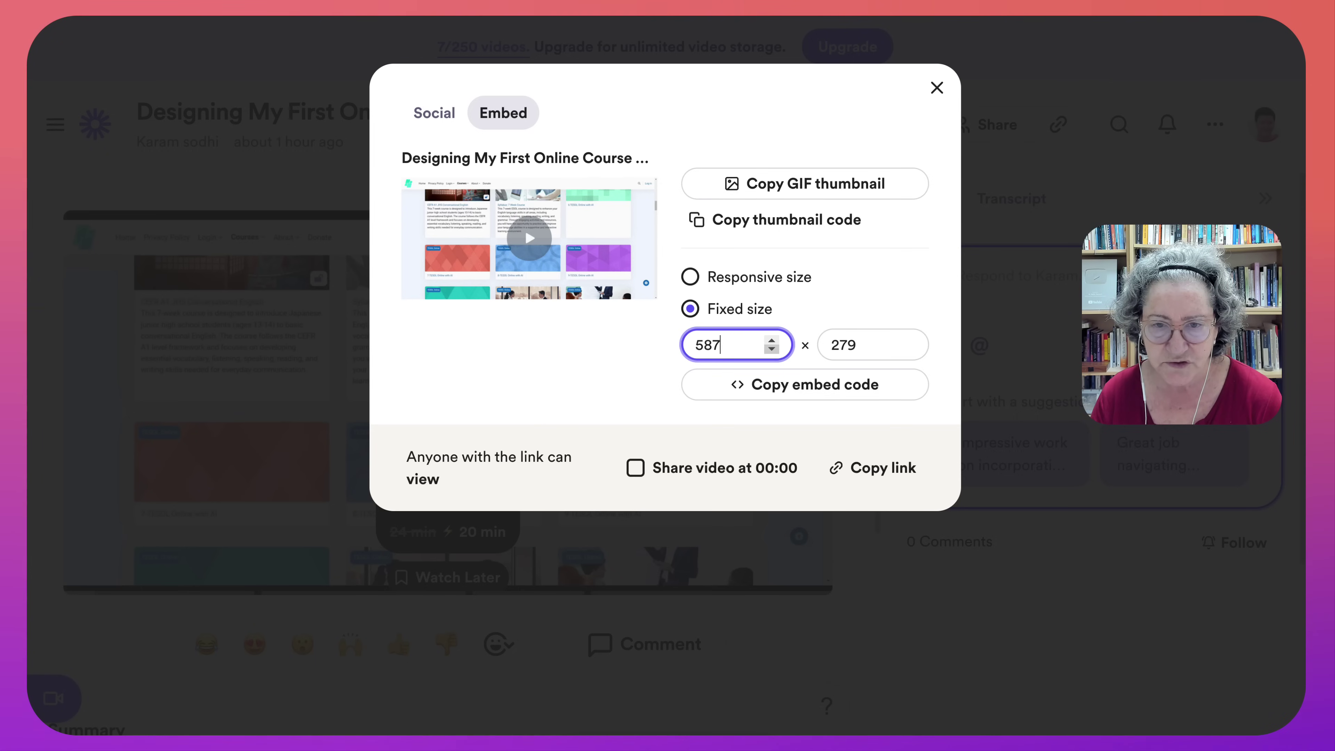
pyautogui.press('Down')
pyautogui.press('Down')
pyautogui.press('Down')
pyautogui.press('Down')
pyautogui.press('Down')
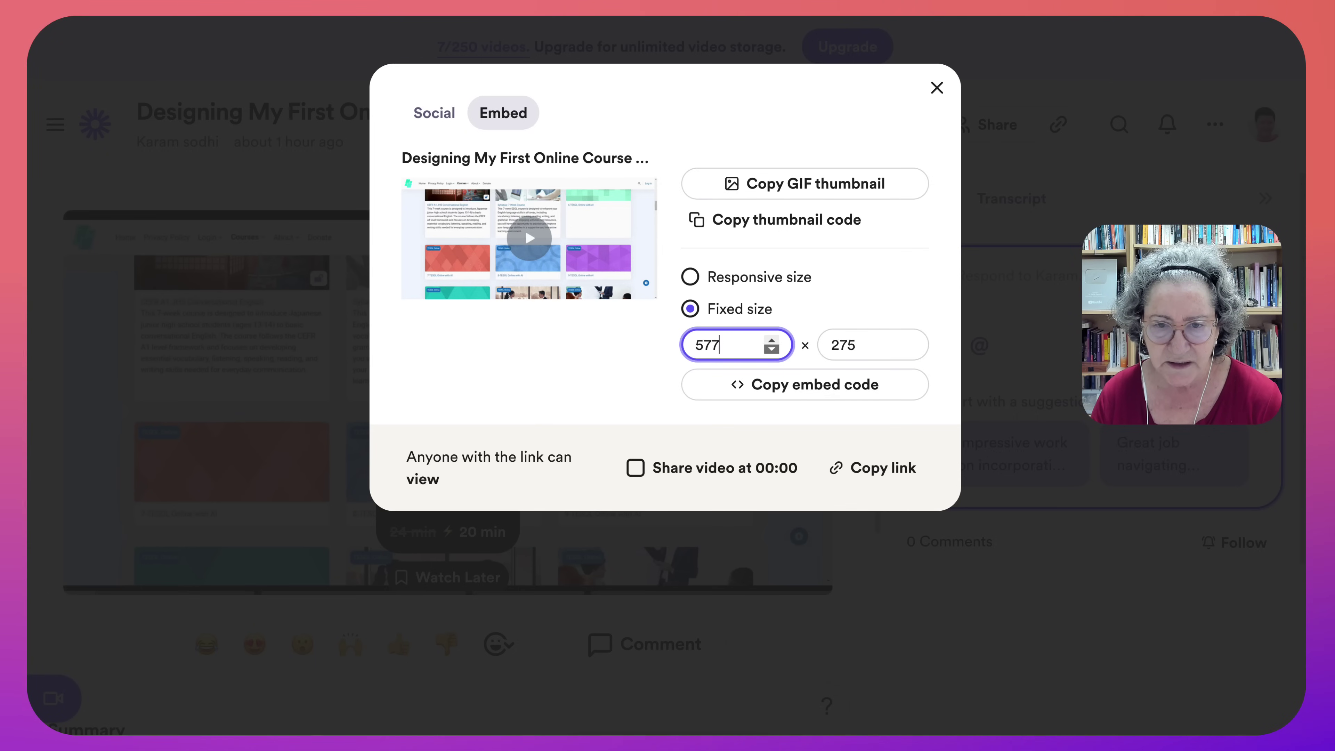
pyautogui.press('Down')
pyautogui.press('Down')
pyautogui.press('Down')
pyautogui.press('Down')
pyautogui.press('Down')
pyautogui.press('Down')
pyautogui.press('Down')
pyautogui.press('Down')
pyautogui.press('Down')
pyautogui.press('Down')
pyautogui.press('Down')
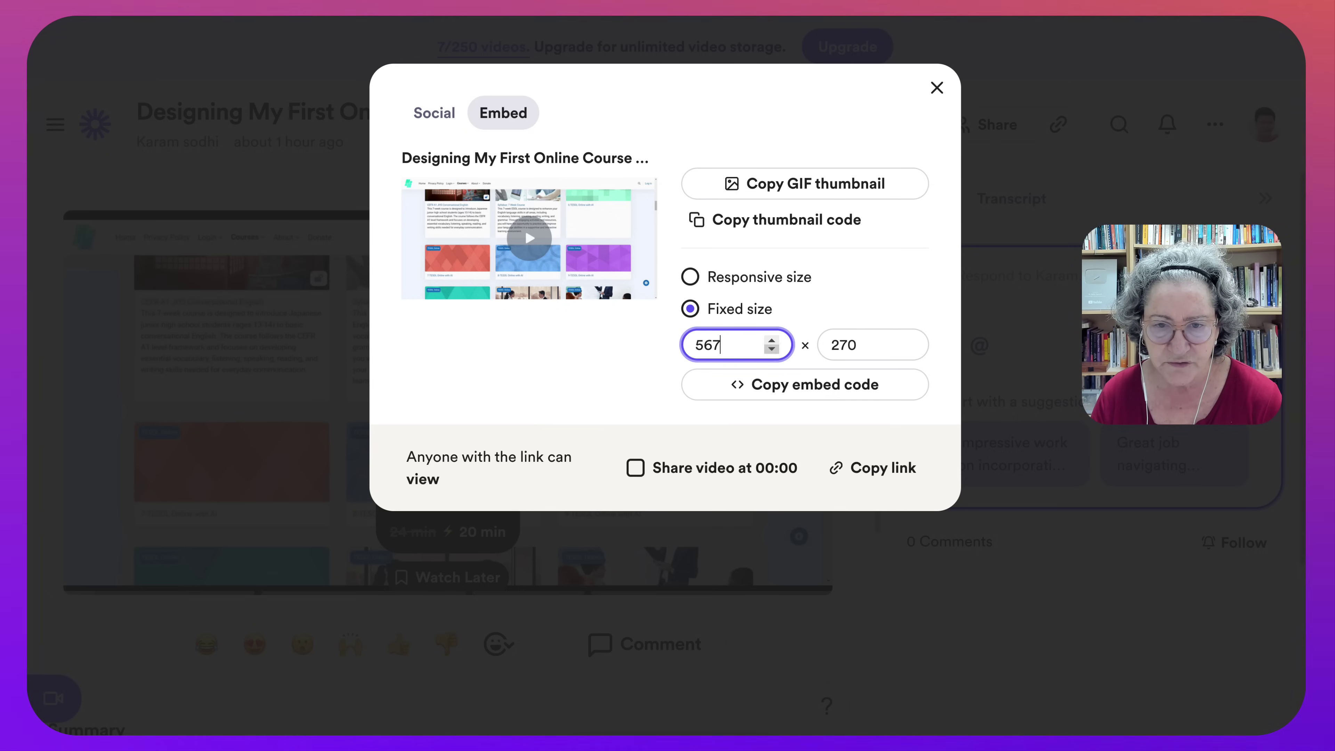
pyautogui.press('Down')
pyautogui.press('Down')
pyautogui.press('Down')
pyautogui.press('Down')
pyautogui.press('Down')
pyautogui.press('Down')
pyautogui.press('Down')
pyautogui.press('Down')
pyautogui.press('Down')
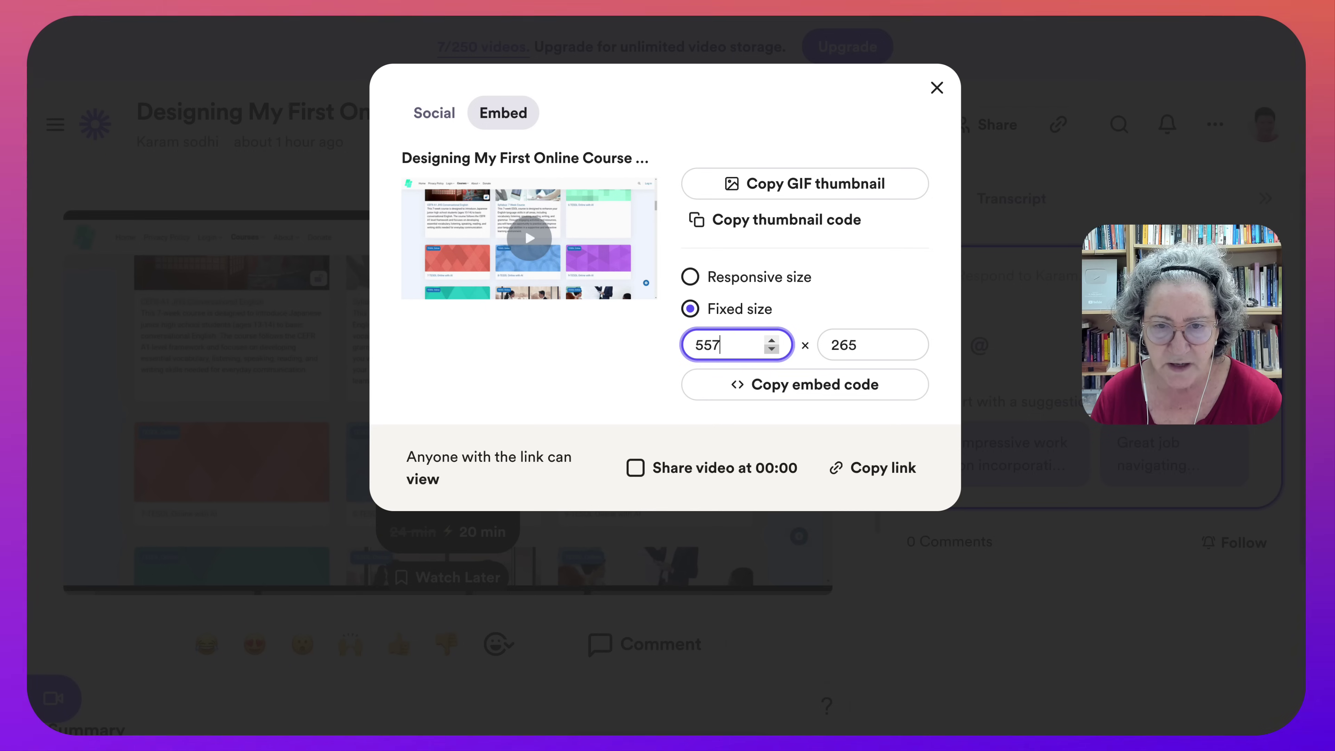
pyautogui.press('Down')
pyautogui.press('Down')
pyautogui.press('Down')
pyautogui.press('Down')
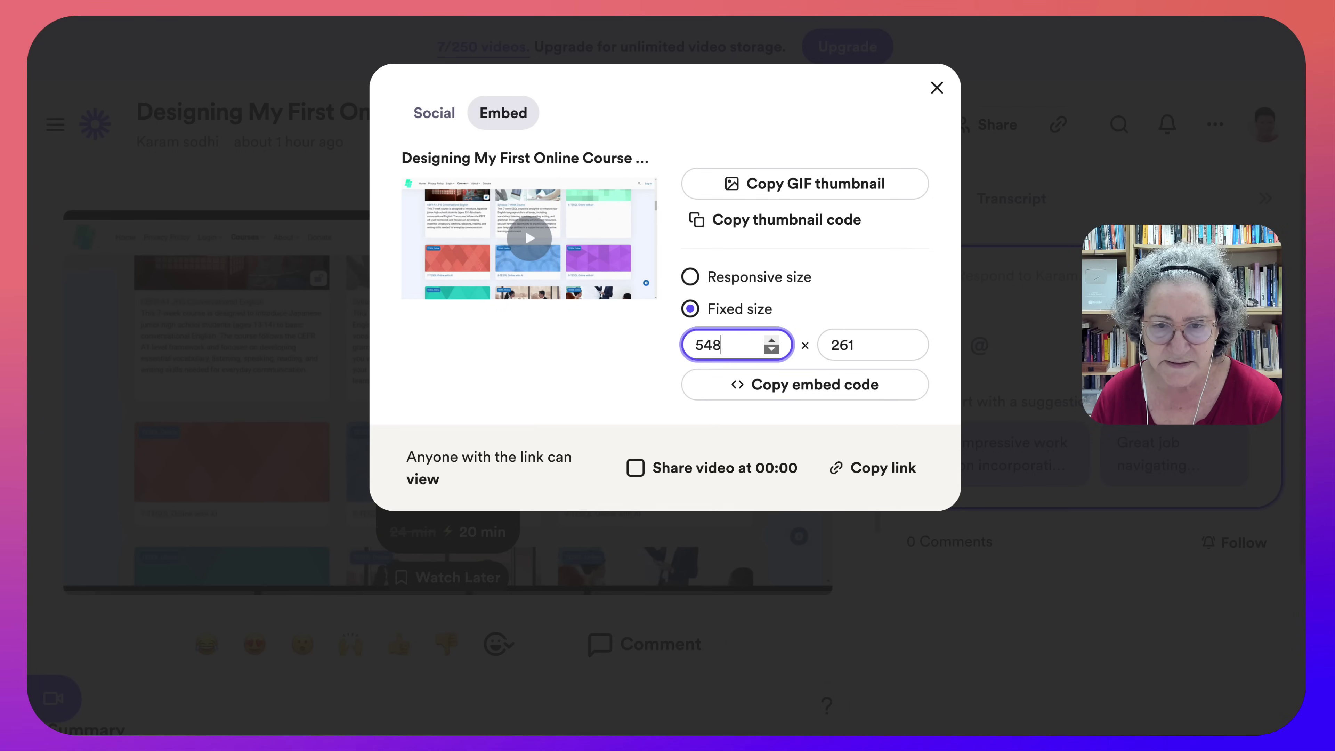
# - Set the fixed embed width to 400 and copy the embed code
pyautogui.hotkey('ctrl', 'a')
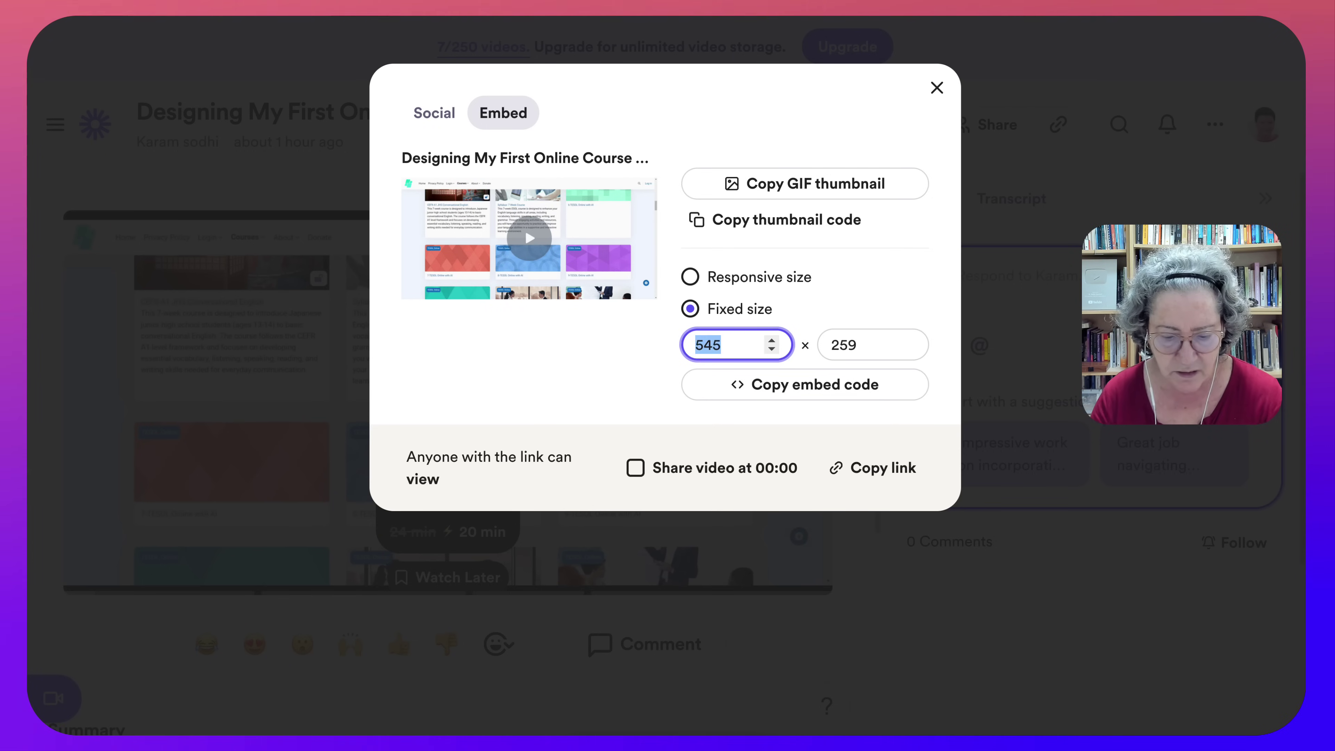
pyautogui.write('400')
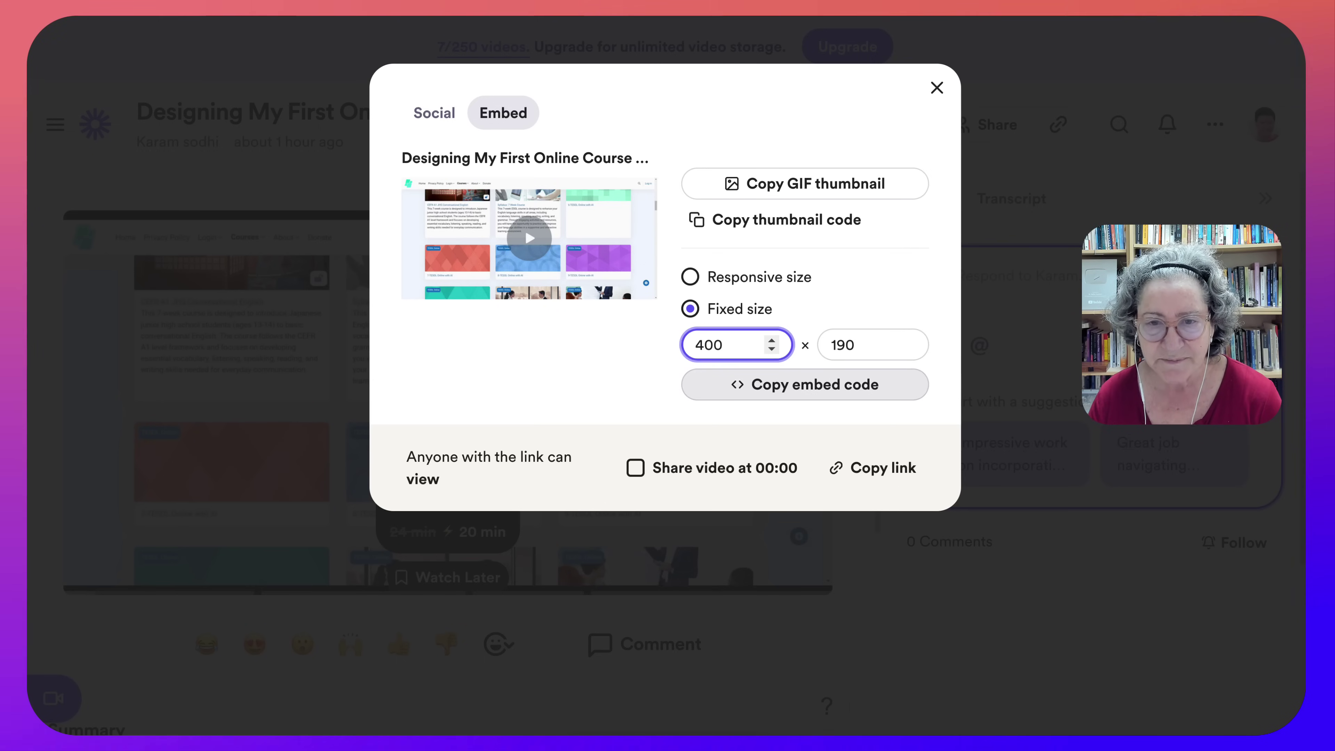
pyautogui.click(804, 384)
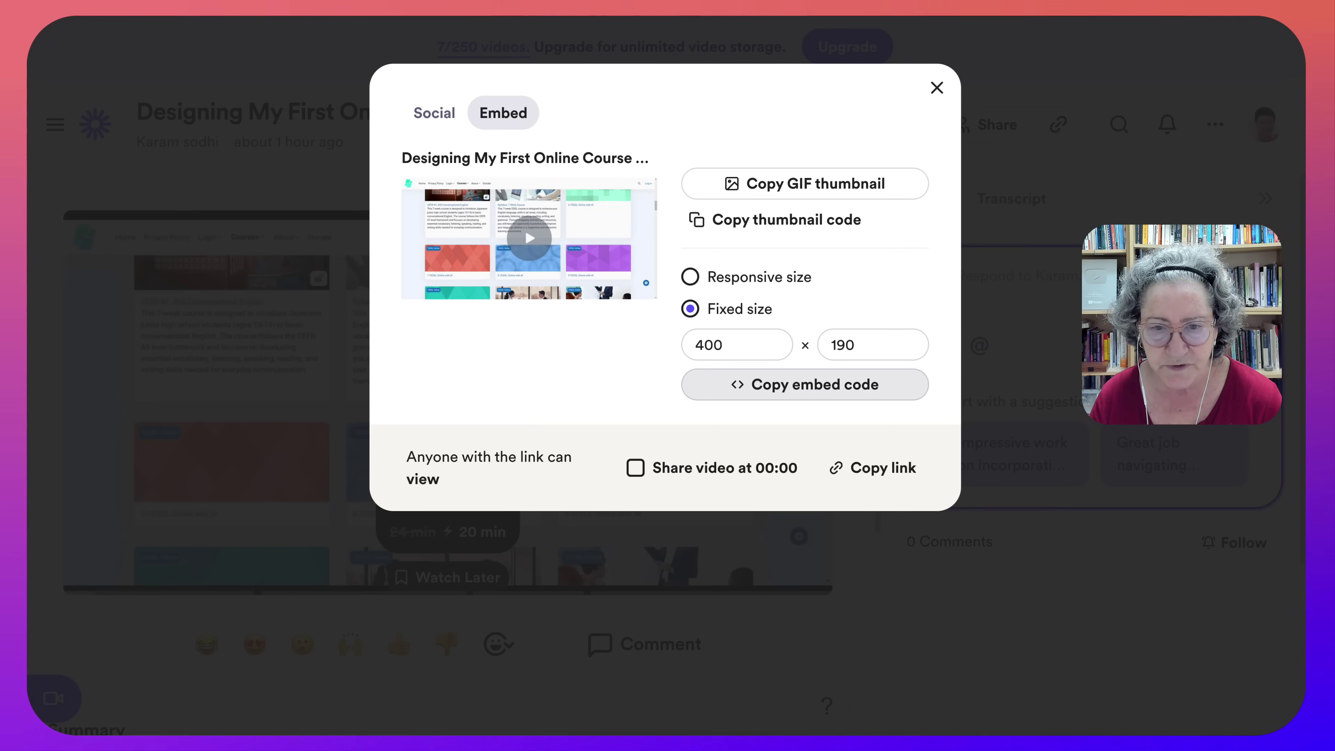
pyautogui.click(803, 384)
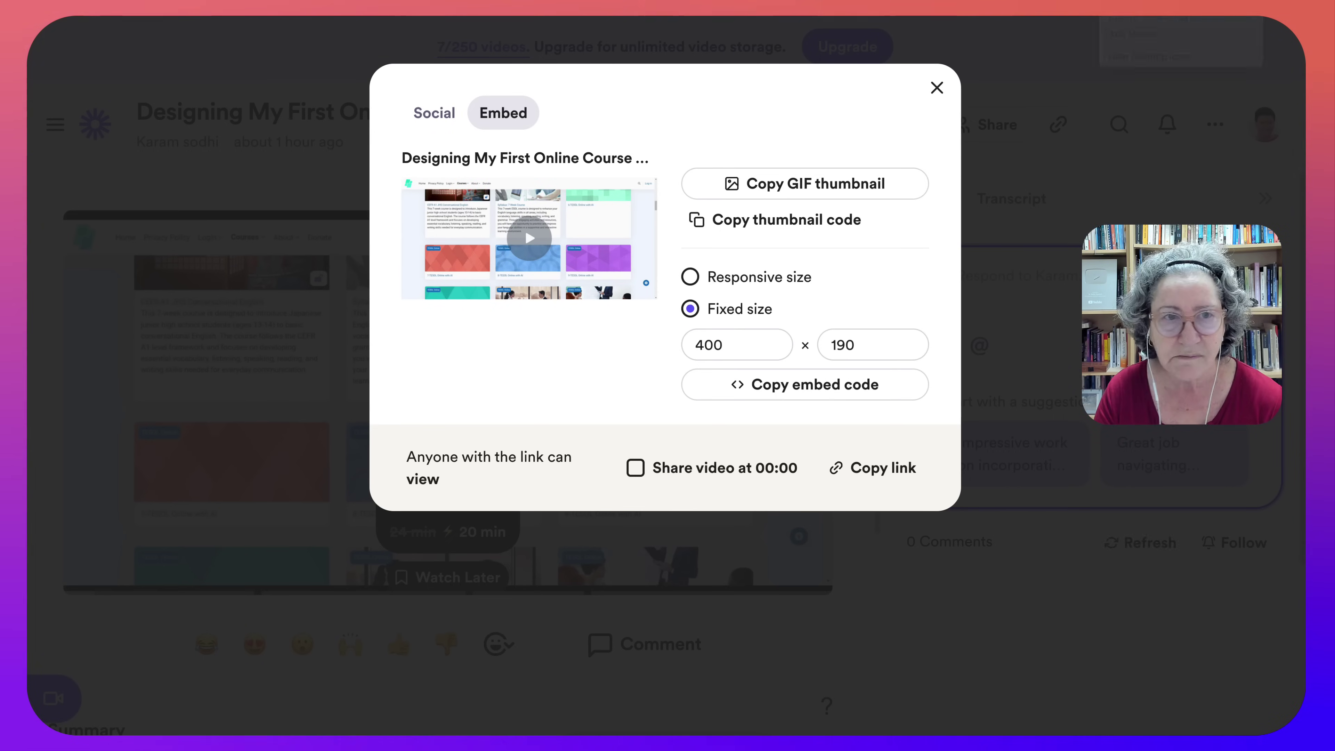
# - Switch to the Moodle support forum and place the cursor in the new discussion's message body
pyautogui.hotkey('ctrl', 'Tab')
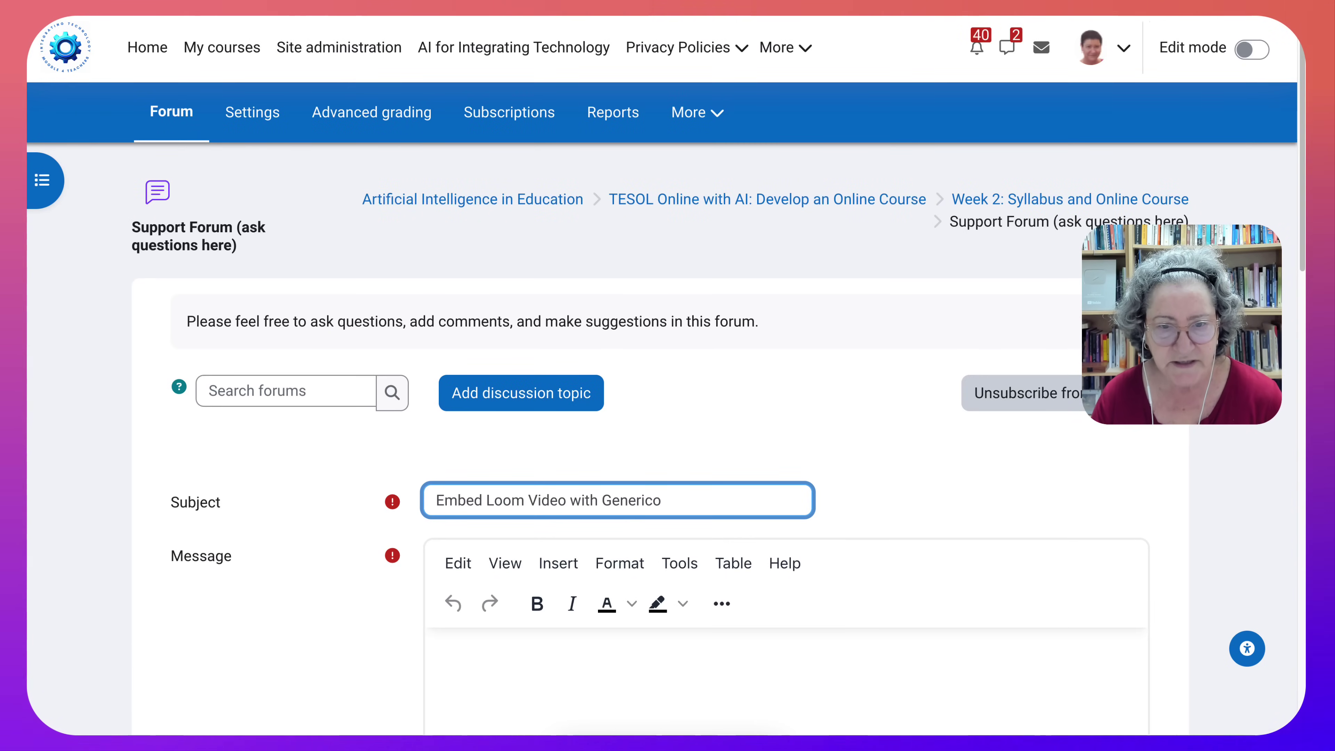
pyautogui.scroll(-1, 667, 410)
pyautogui.click(436, 587)
pyautogui.scroll(-1, 660, 439)
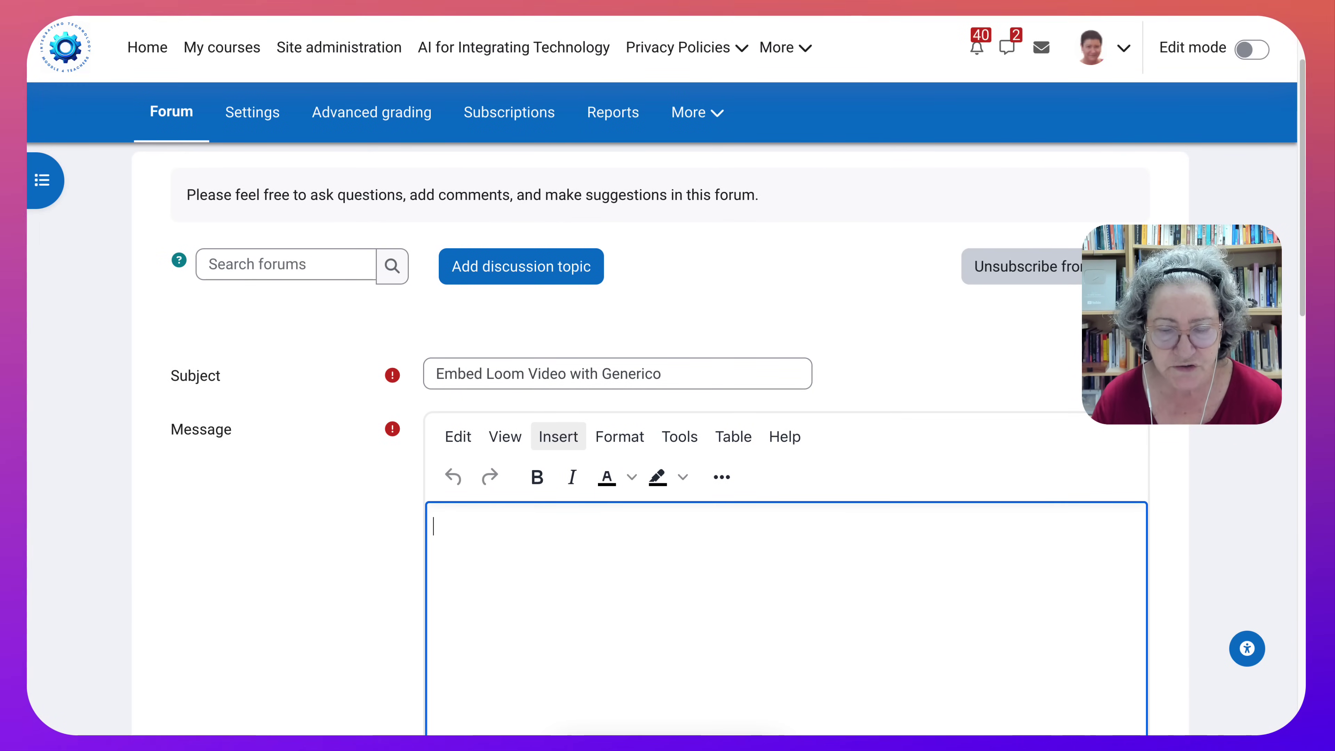
pyautogui.click(559, 436)
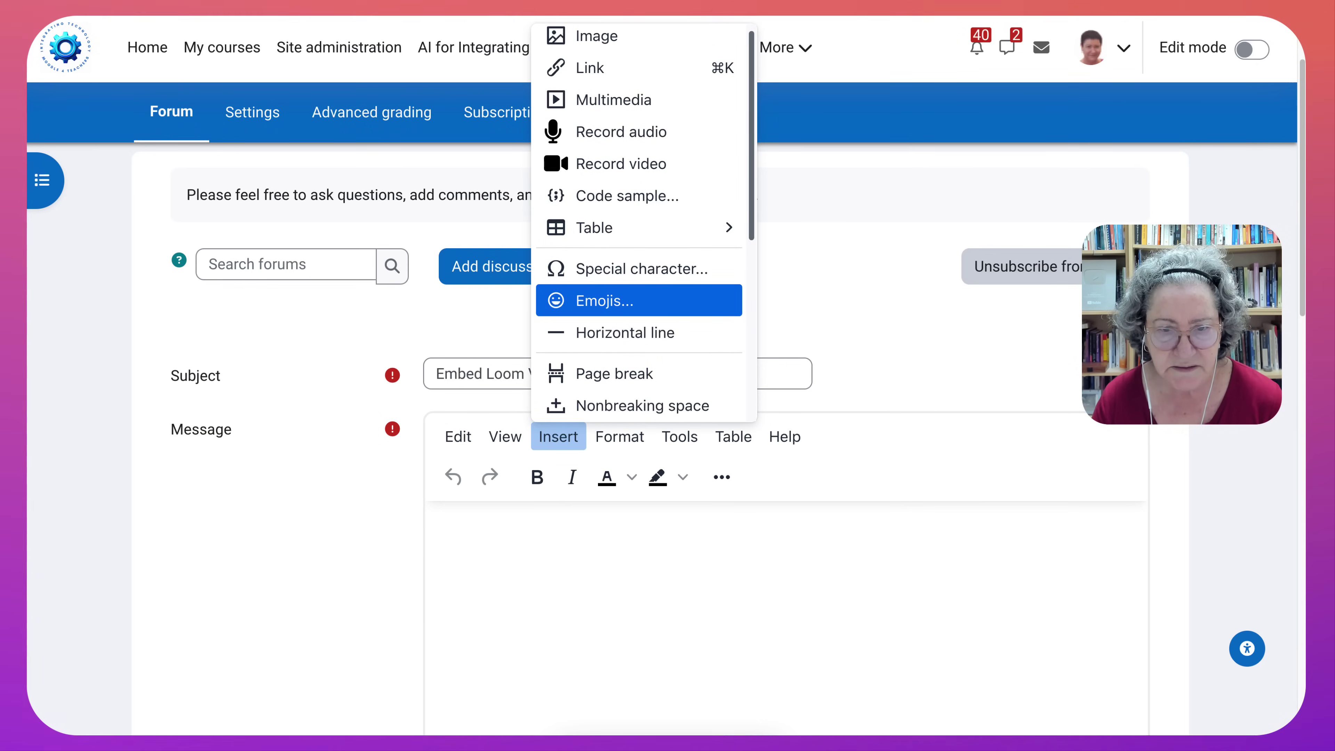
pyautogui.scroll(-3, 639, 368)
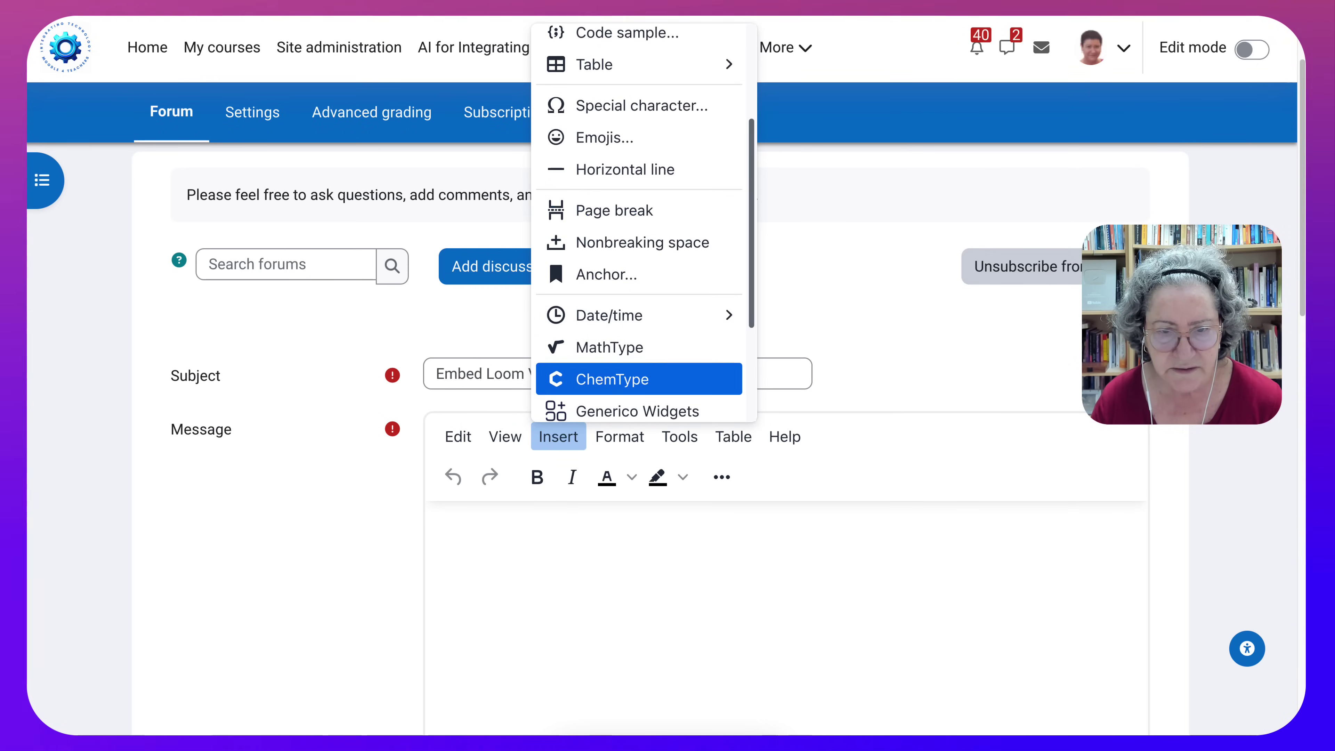
pyautogui.click(638, 411)
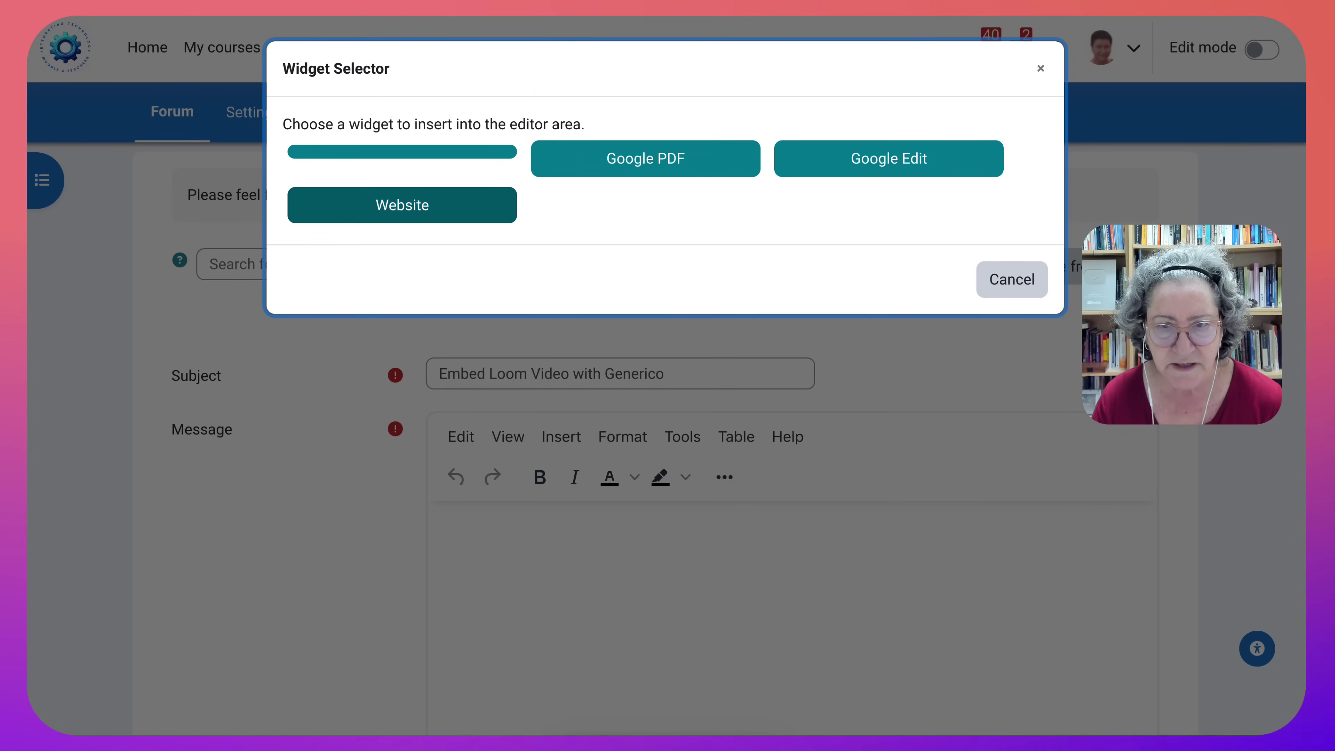
pyautogui.click(1011, 280)
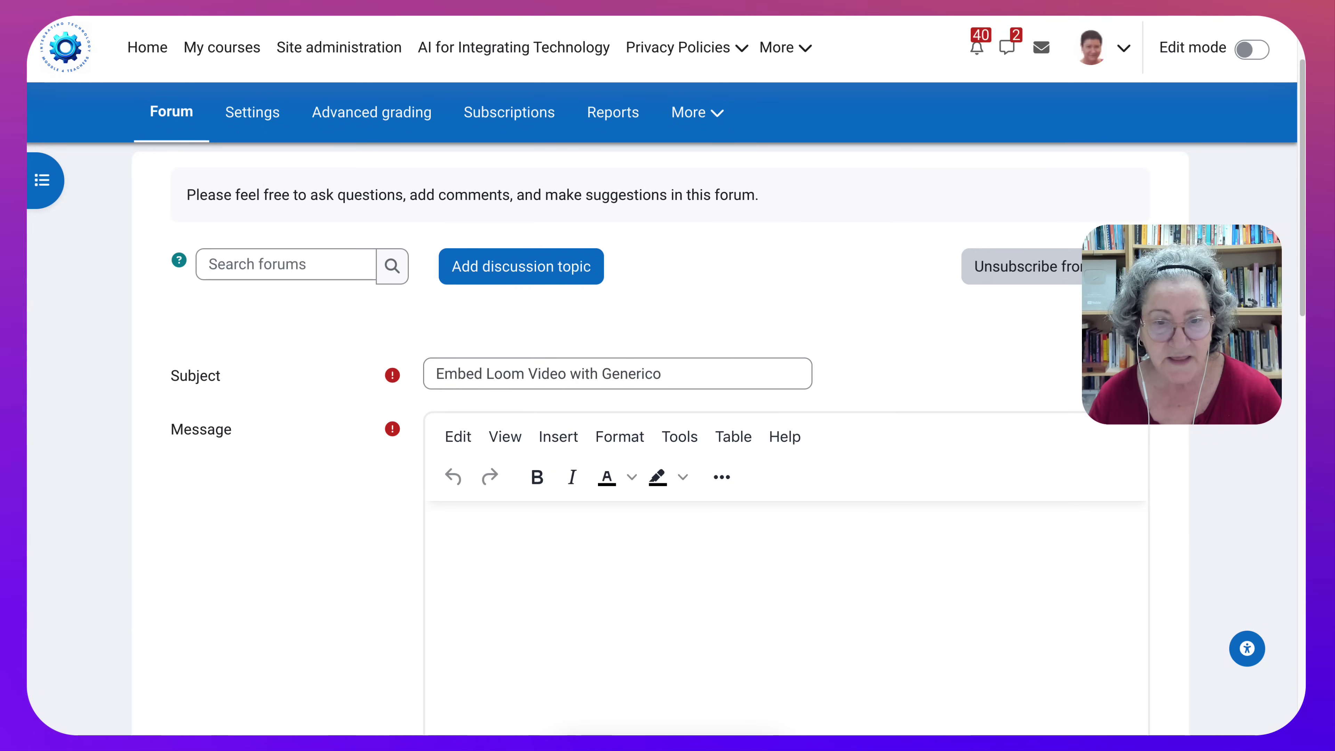
# - Paste the copied Loom embed code into the discussion's message body
pyautogui.scroll(-1, 668, 420)
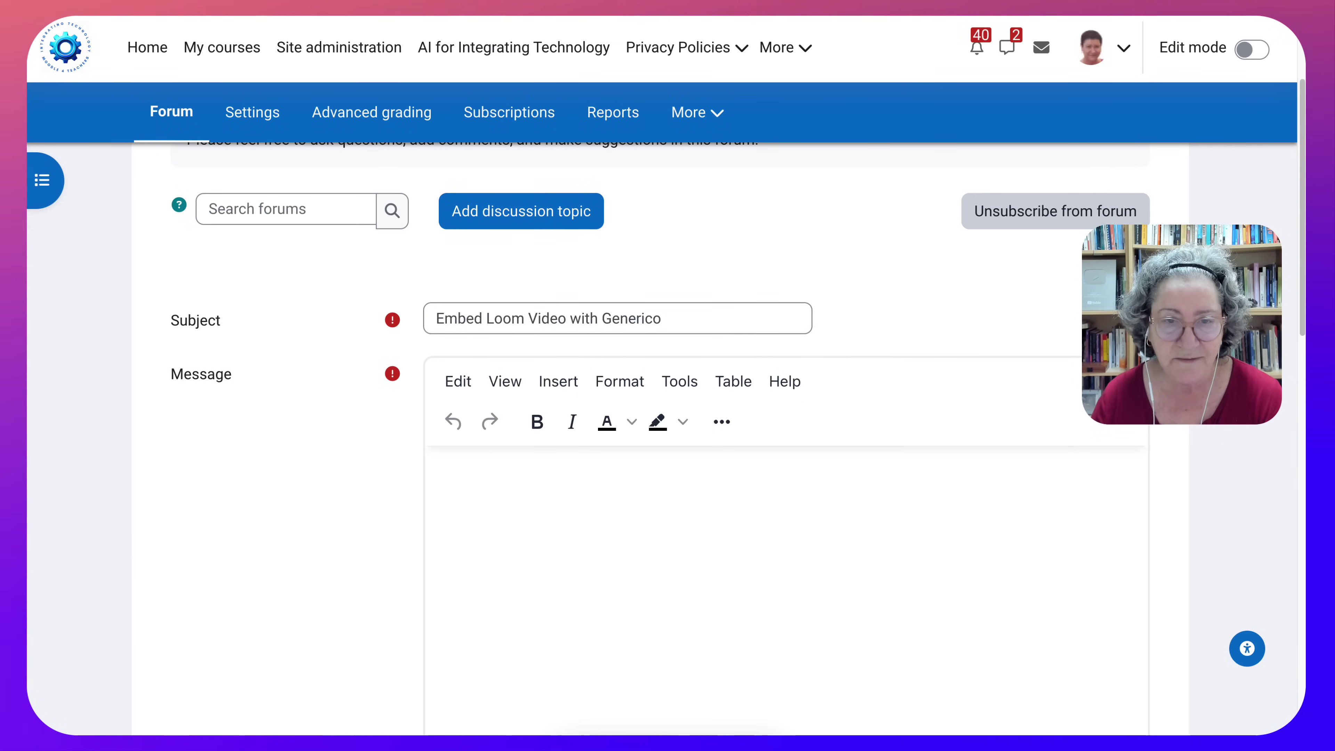
pyautogui.click(436, 469)
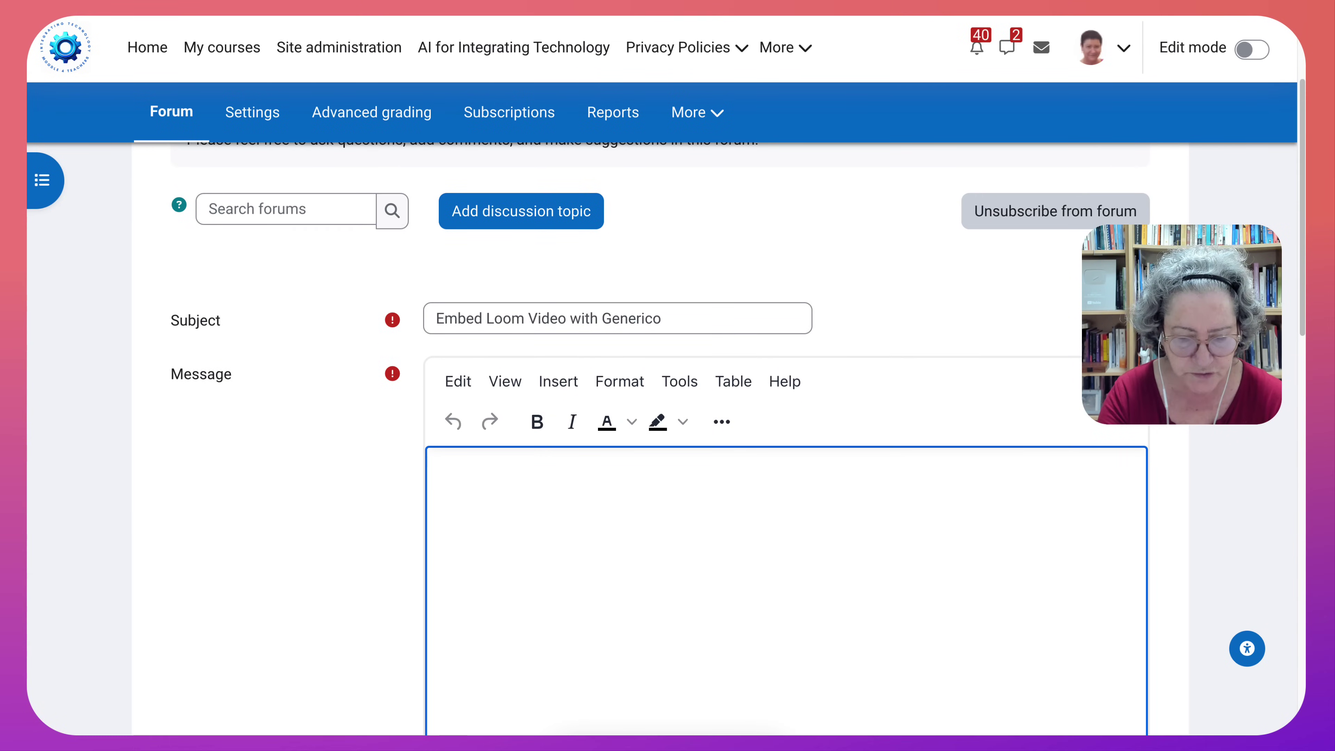
pyautogui.hotkey('ctrl', 'v')
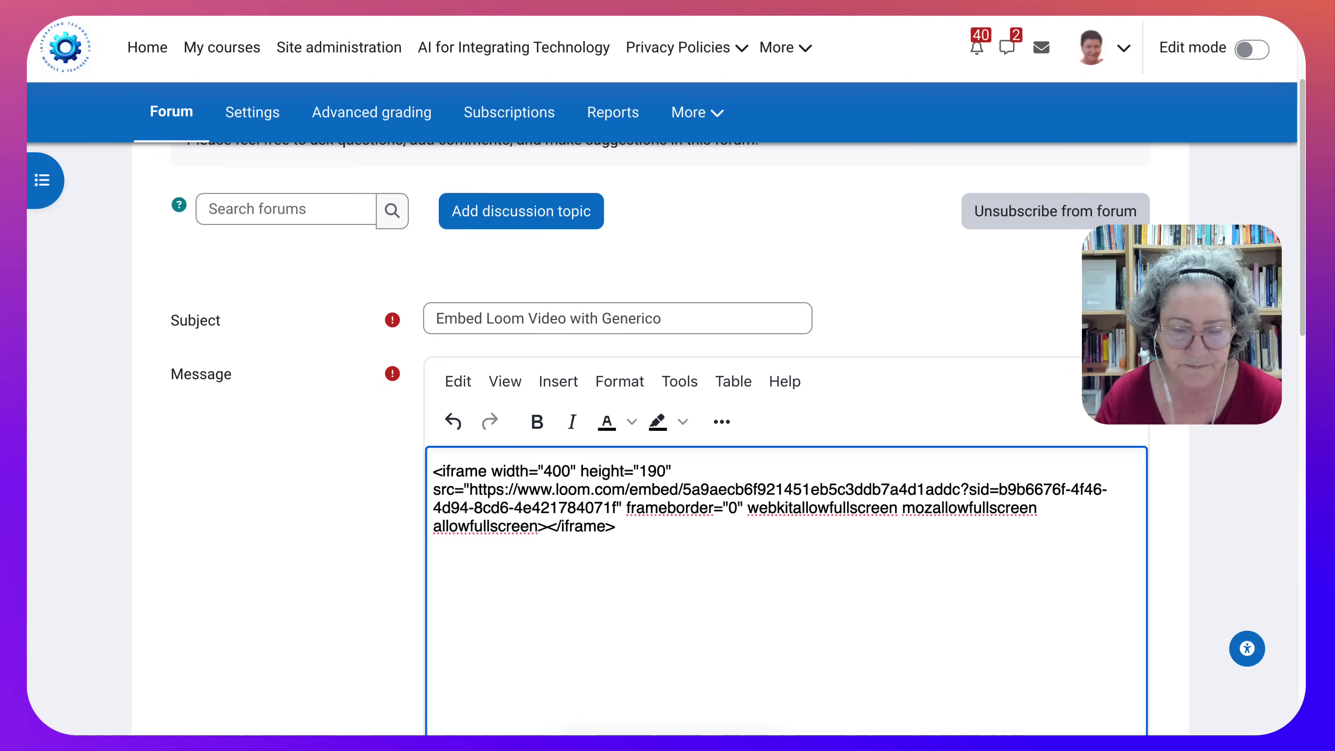
# - Cut the Loom URL out of the iframe's src attribute and delete the remaining embed code from the message
pyautogui.scroll(-1, 660, 459)
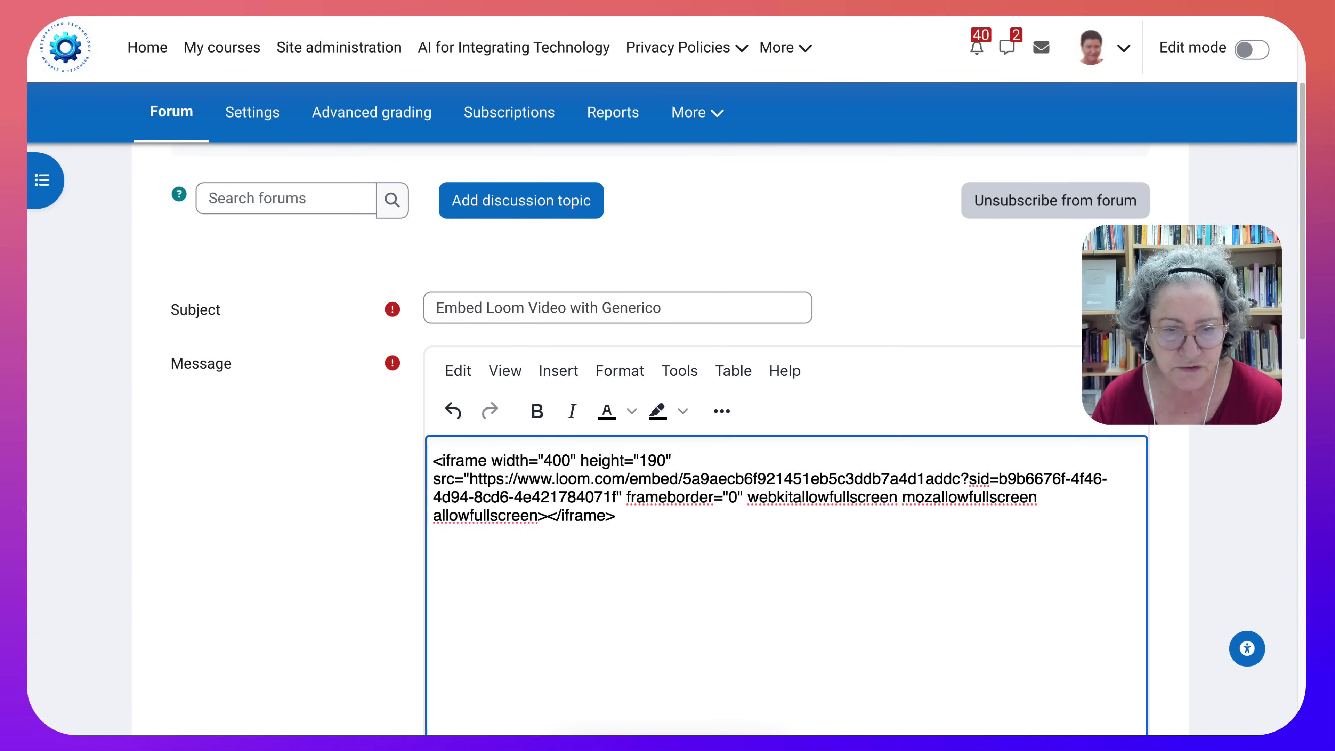
pyautogui.moveTo(469, 471); pyautogui.dragTo(616, 489)
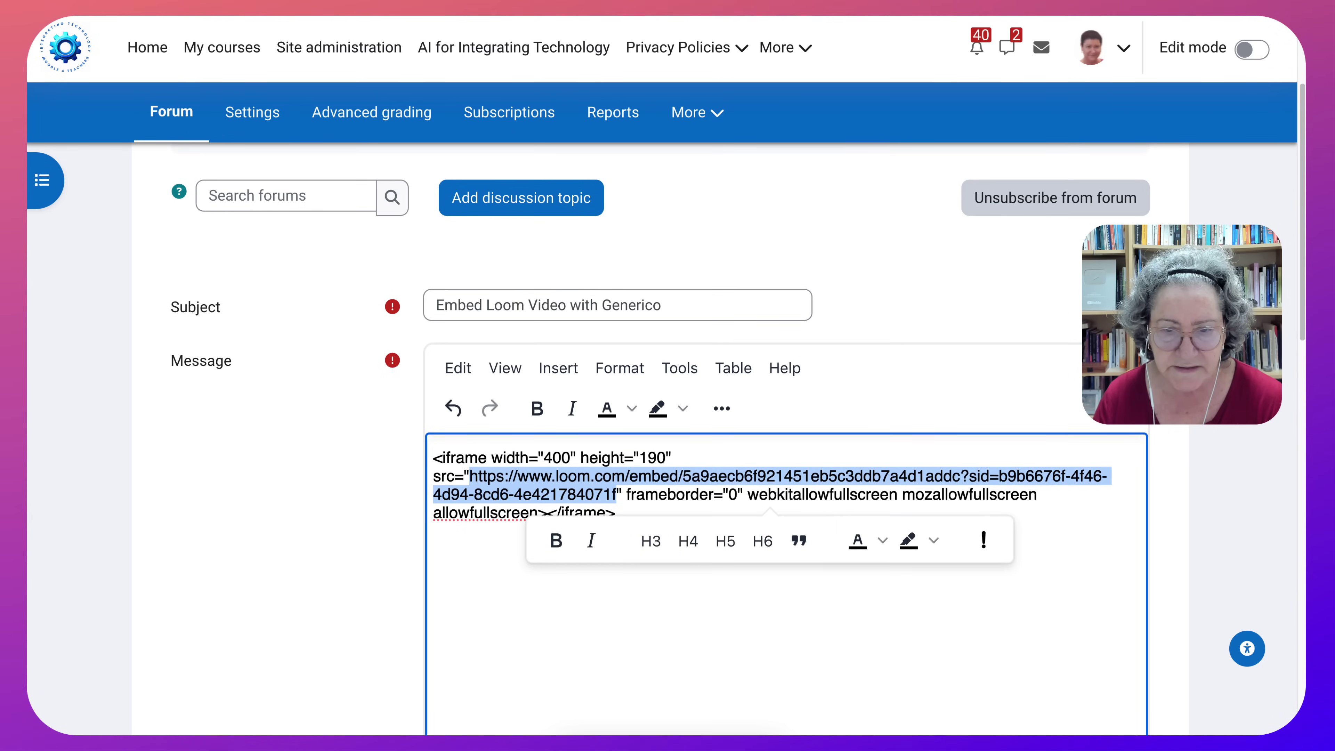
pyautogui.rightClick(563, 491)
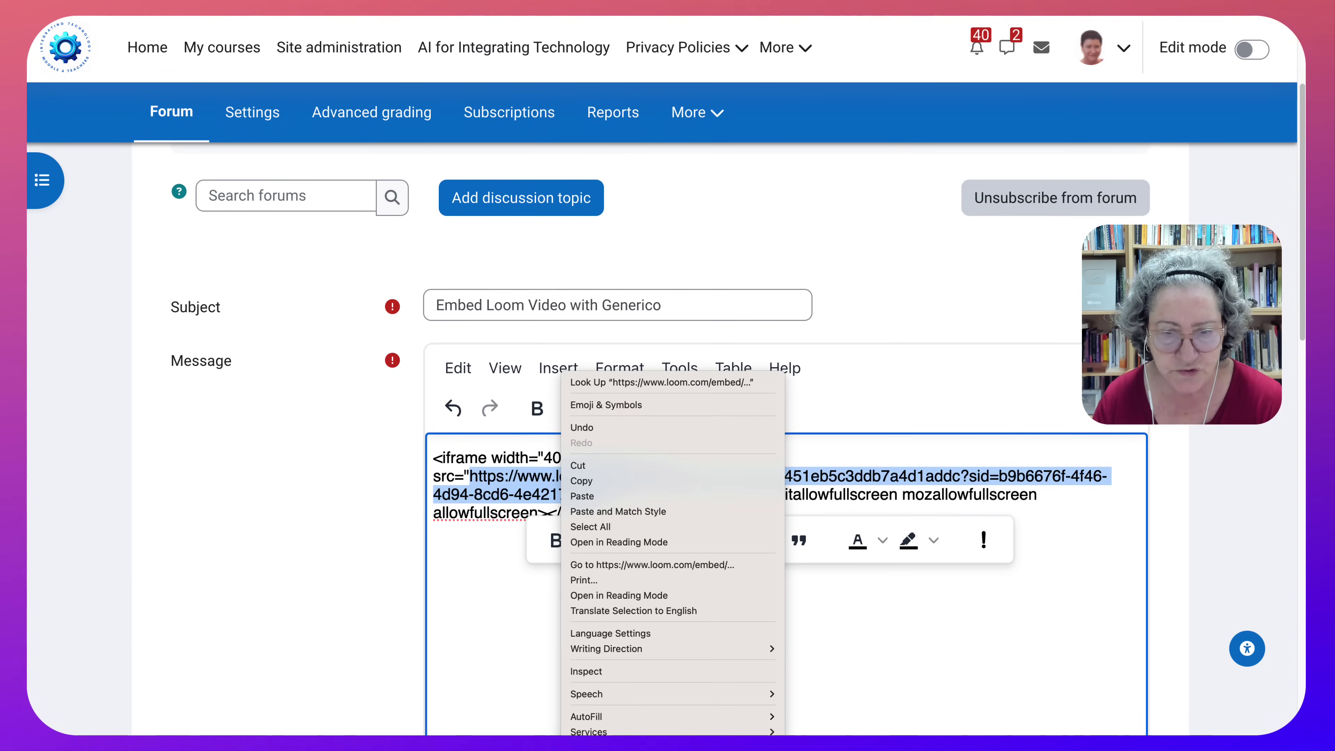
pyautogui.click(577, 464)
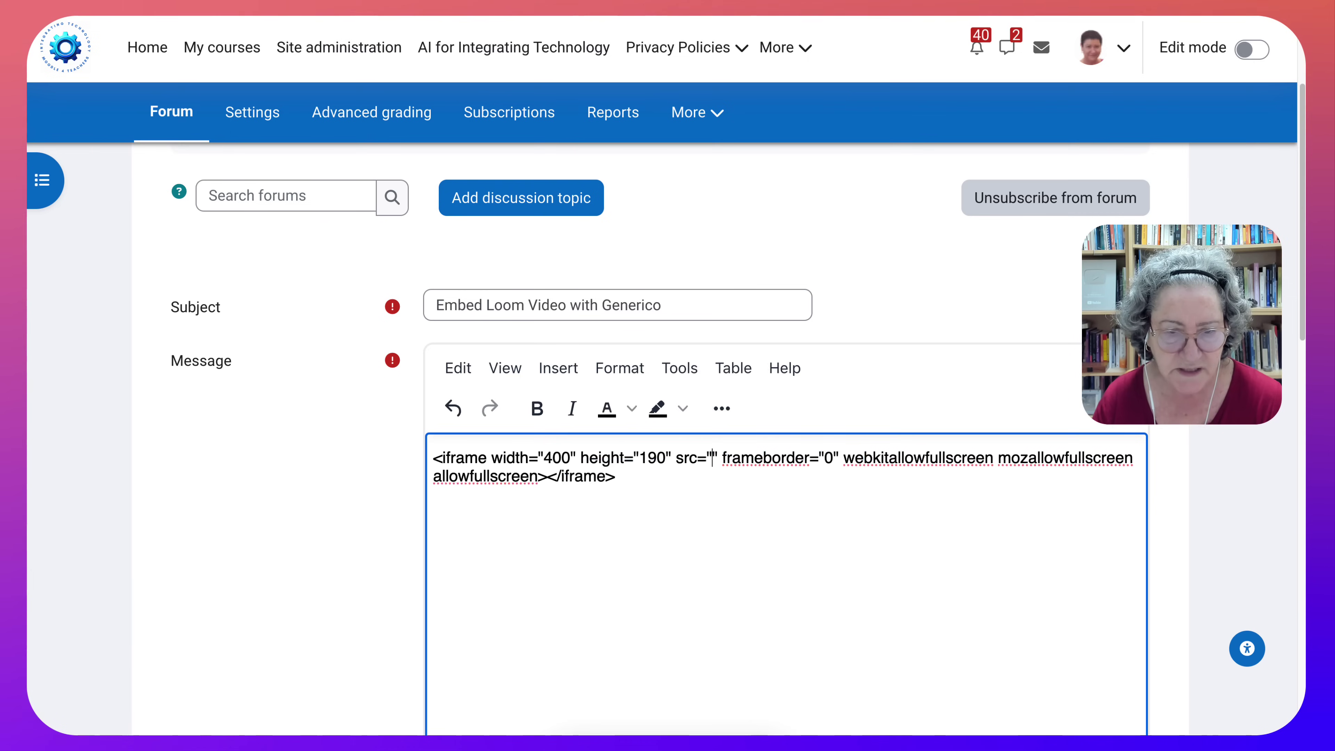
pyautogui.press('super+a')
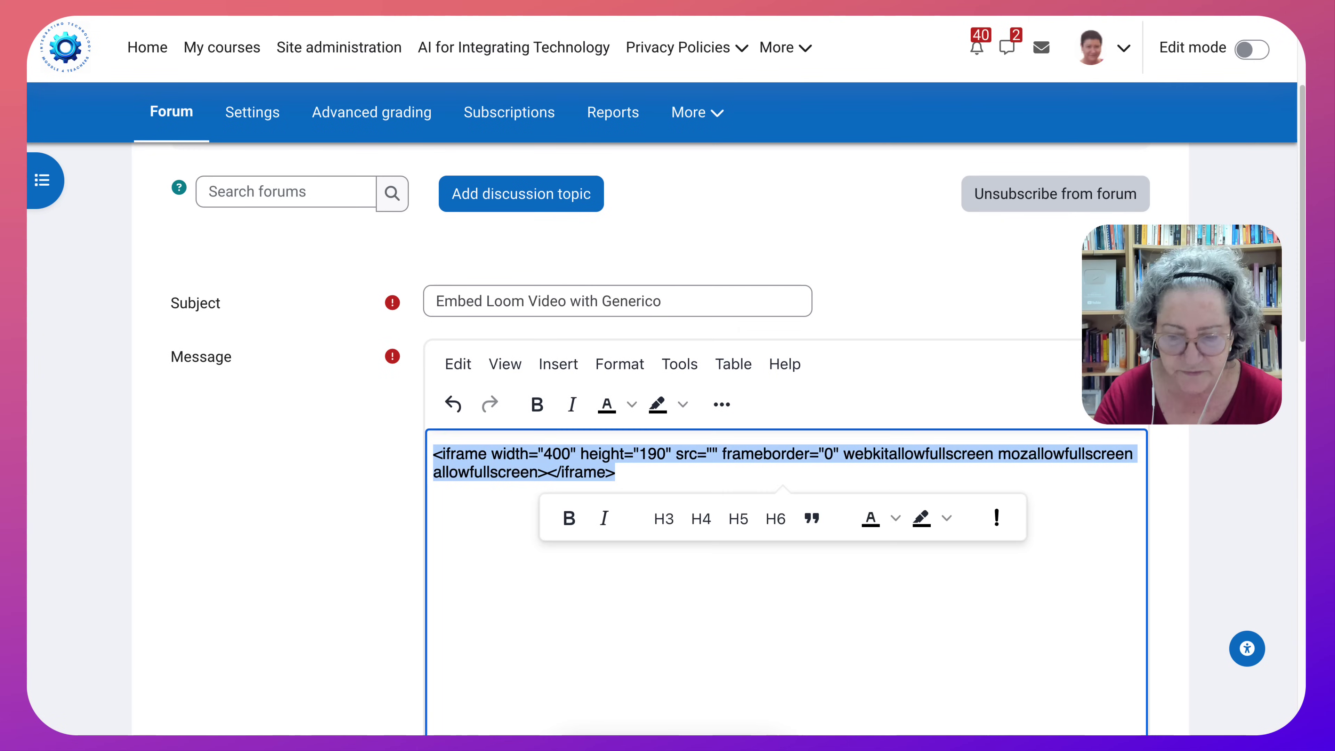
pyautogui.press('BackSpace')
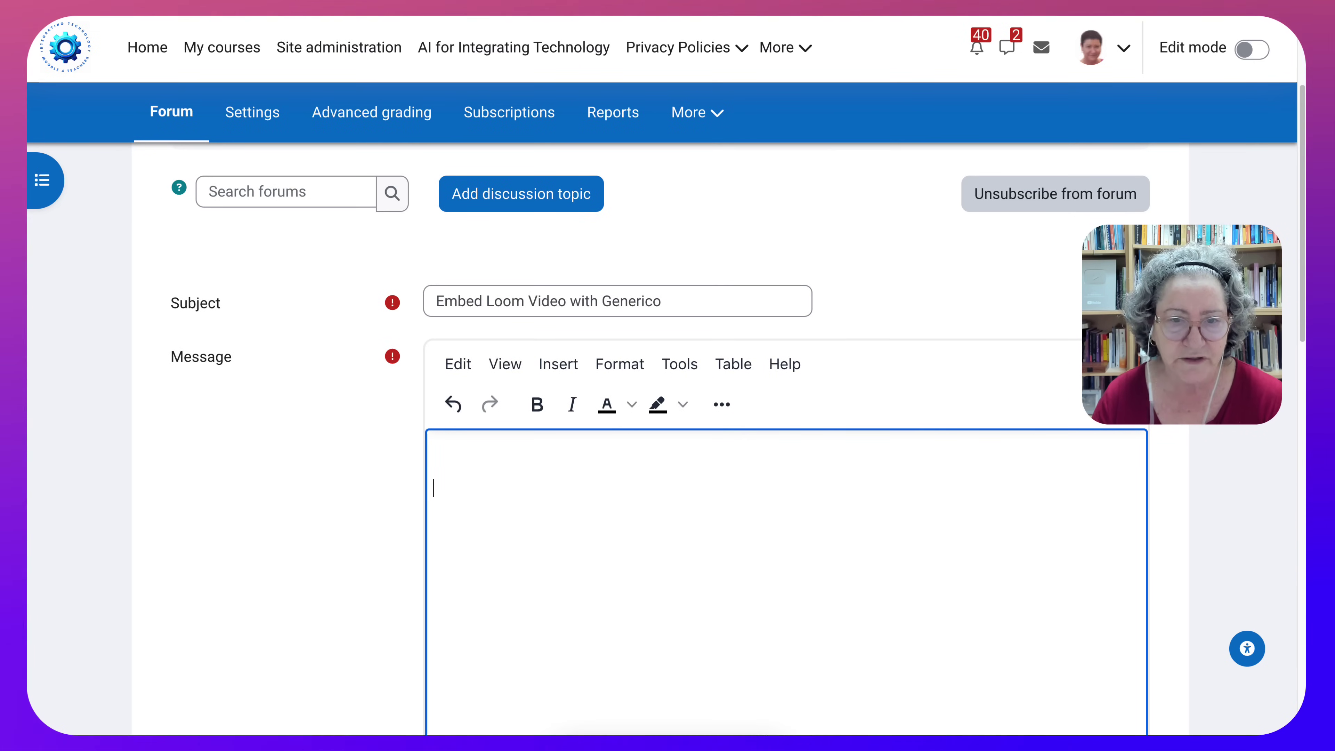
# - Insert a Generico Website widget into the message with the cut Loom URL as its website URL, leaving the button name empty
pyautogui.click(558, 364)
pyautogui.scroll(-5, 637, 526)
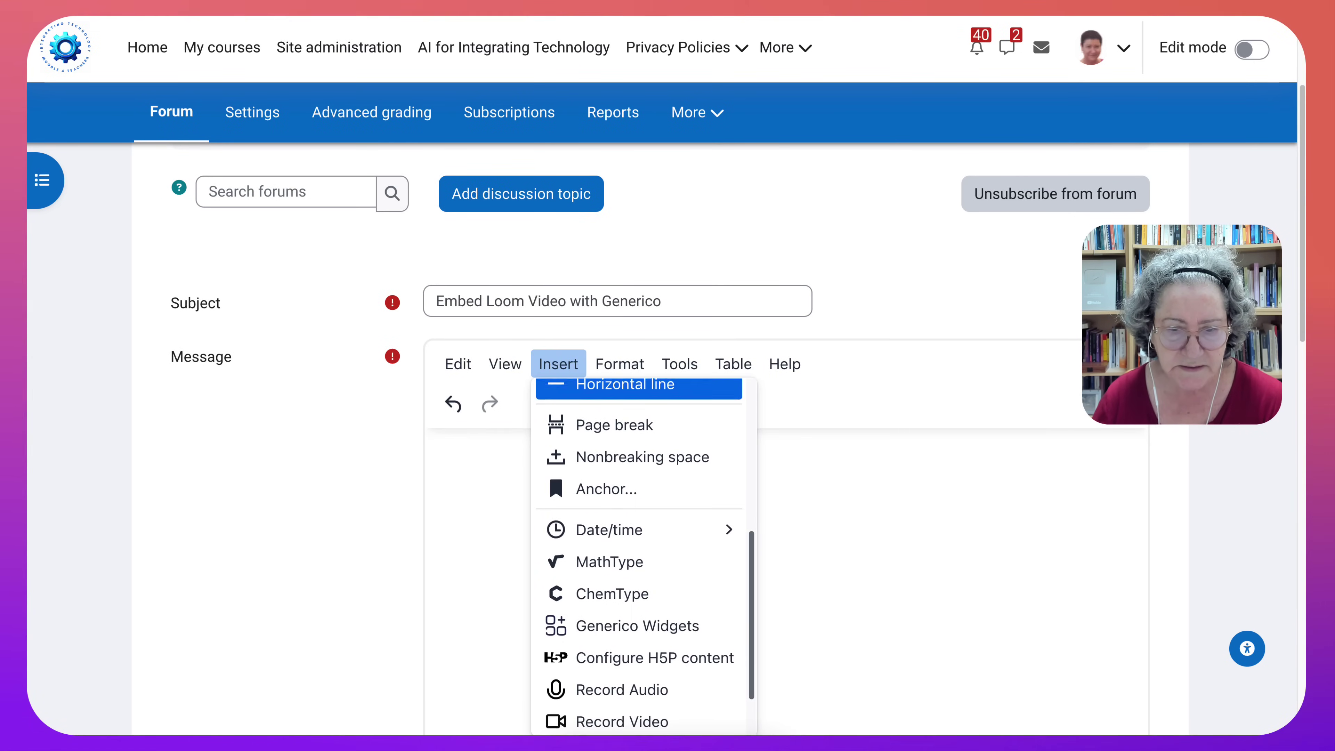
pyautogui.click(638, 625)
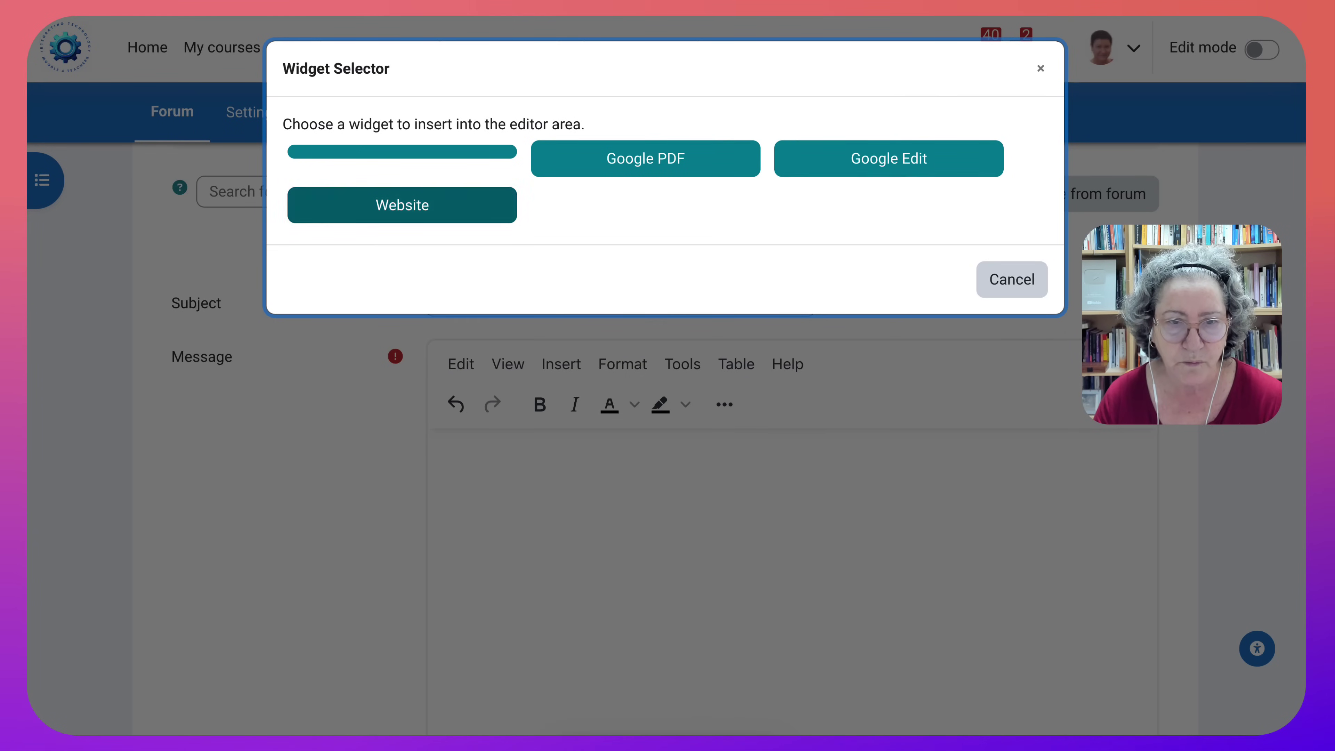
pyautogui.click(402, 204)
pyautogui.click(466, 480)
pyautogui.press('super+v')
pyautogui.click(476, 537)
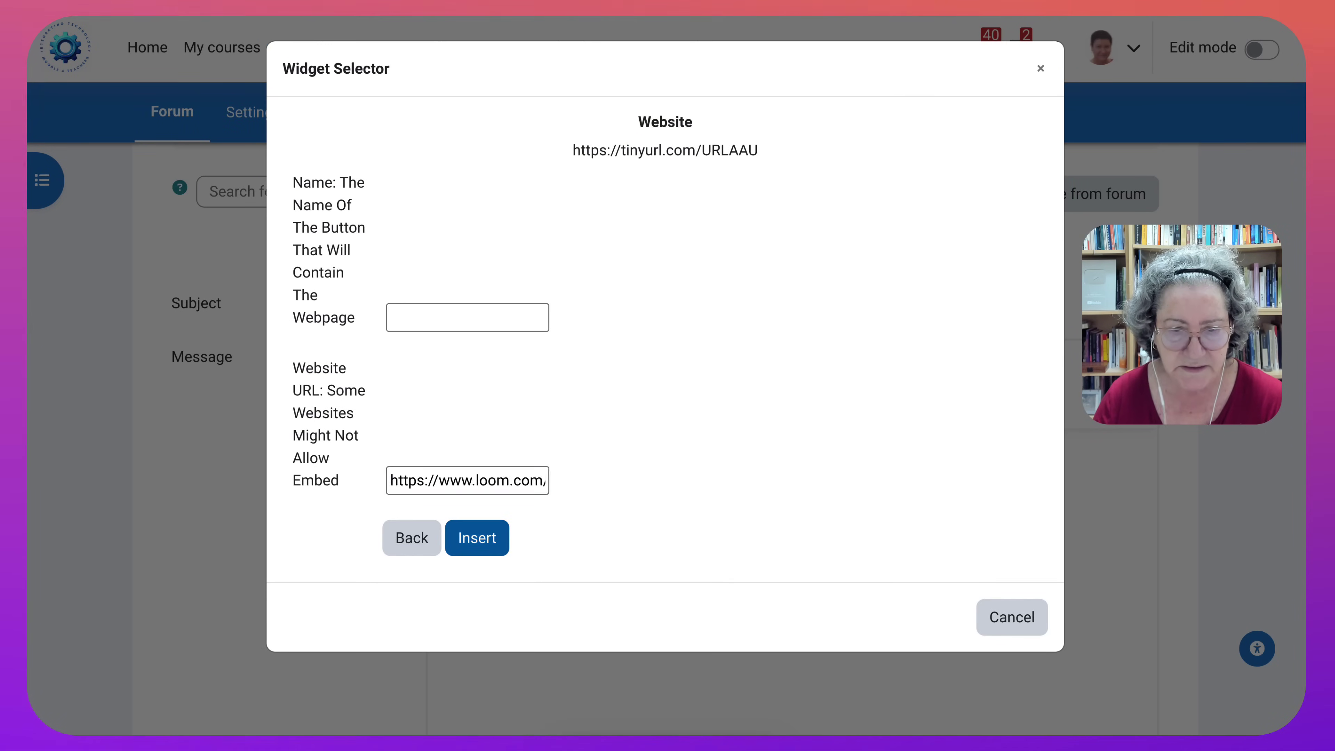
# - Post the Embed Loom Video with Generico discussion to the forum and check the embedded Loom video in the published post
pyautogui.scroll(-4, 668, 439)
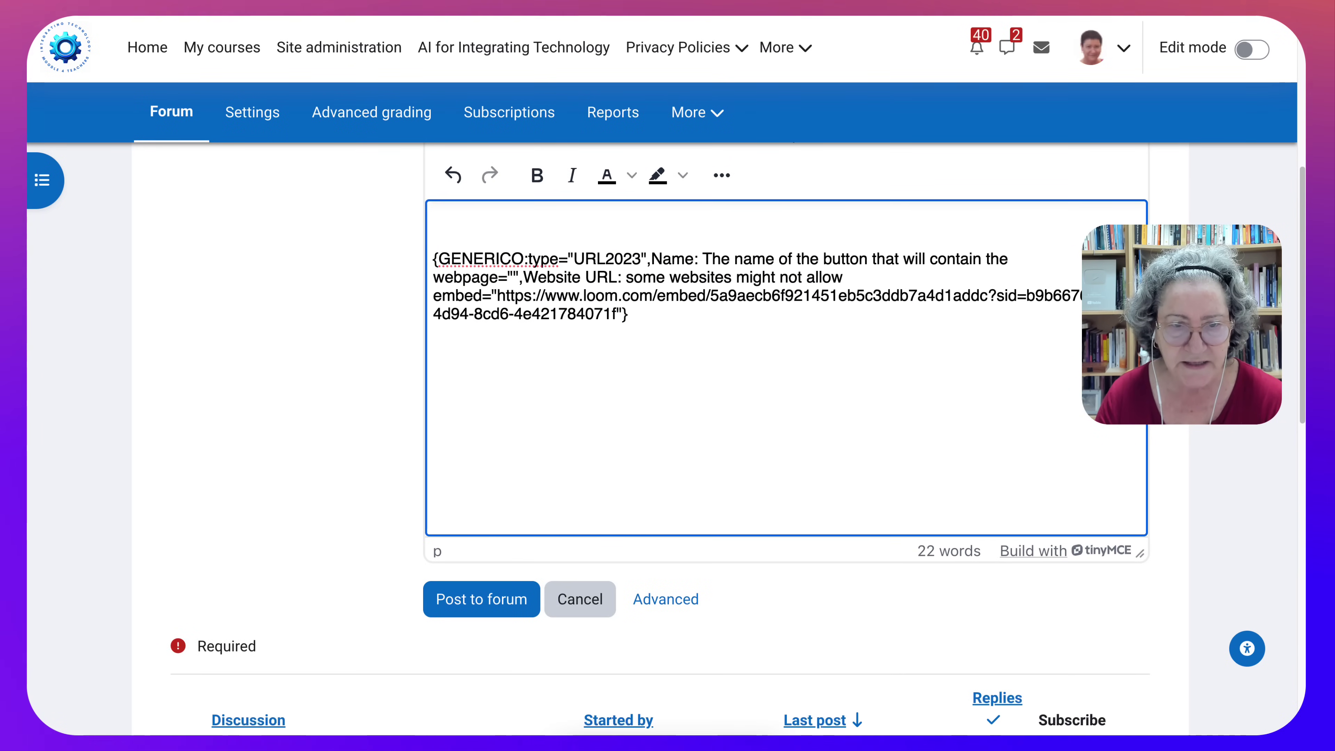
pyautogui.click(481, 602)
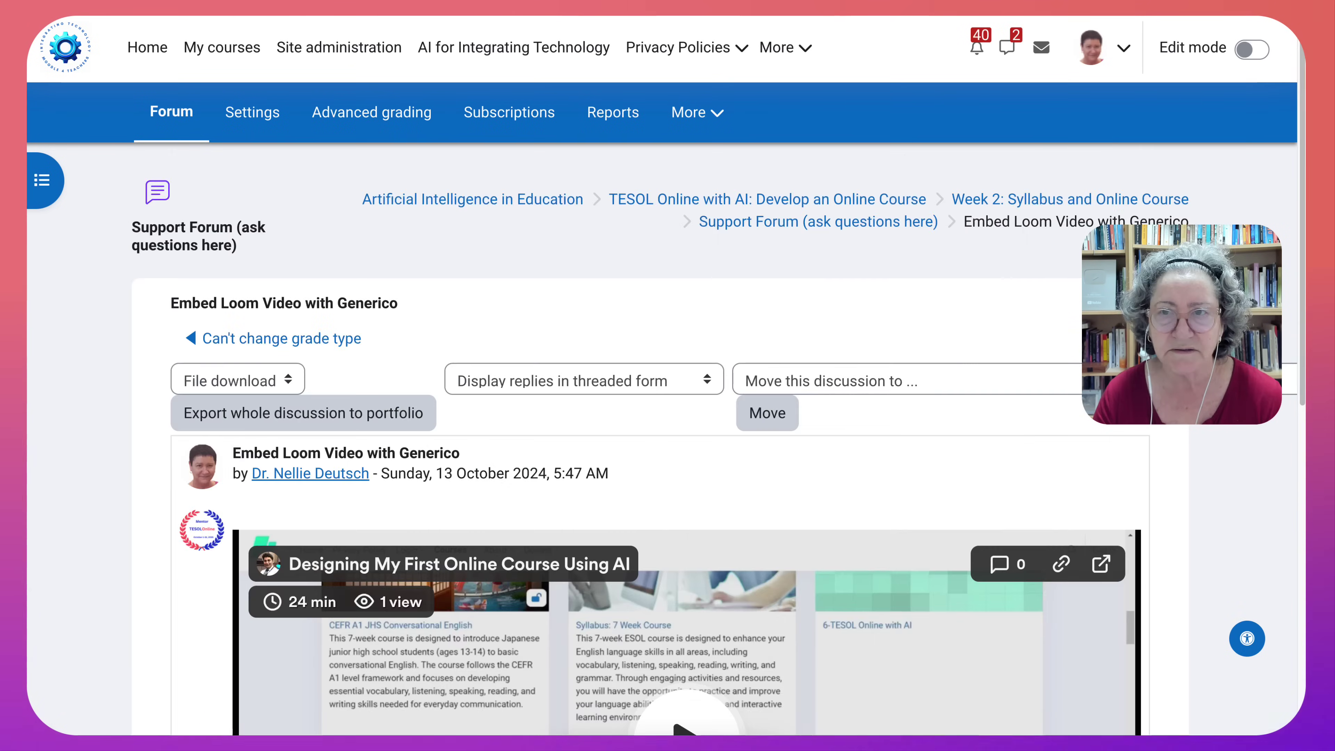
pyautogui.scroll(-6, 667, 439)
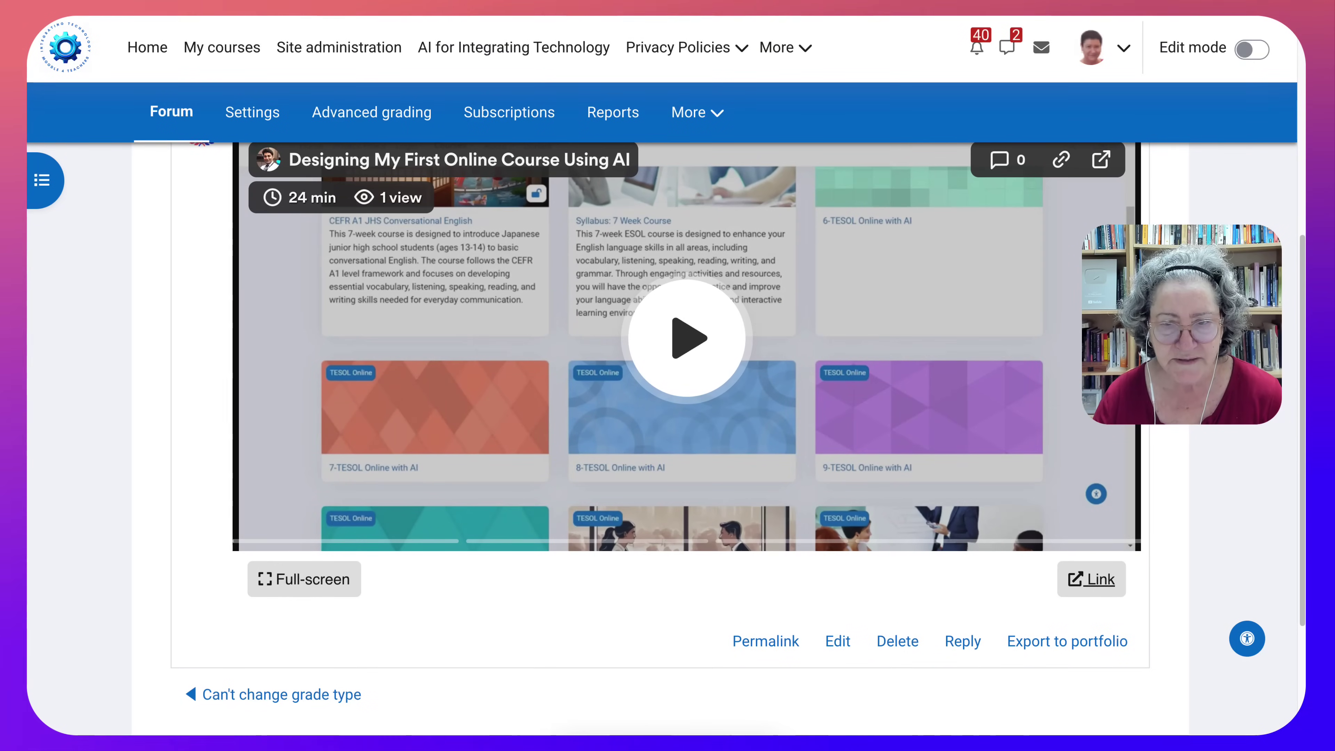
pyautogui.scroll(1, 667, 421)
pyautogui.scroll(1, 668, 421)
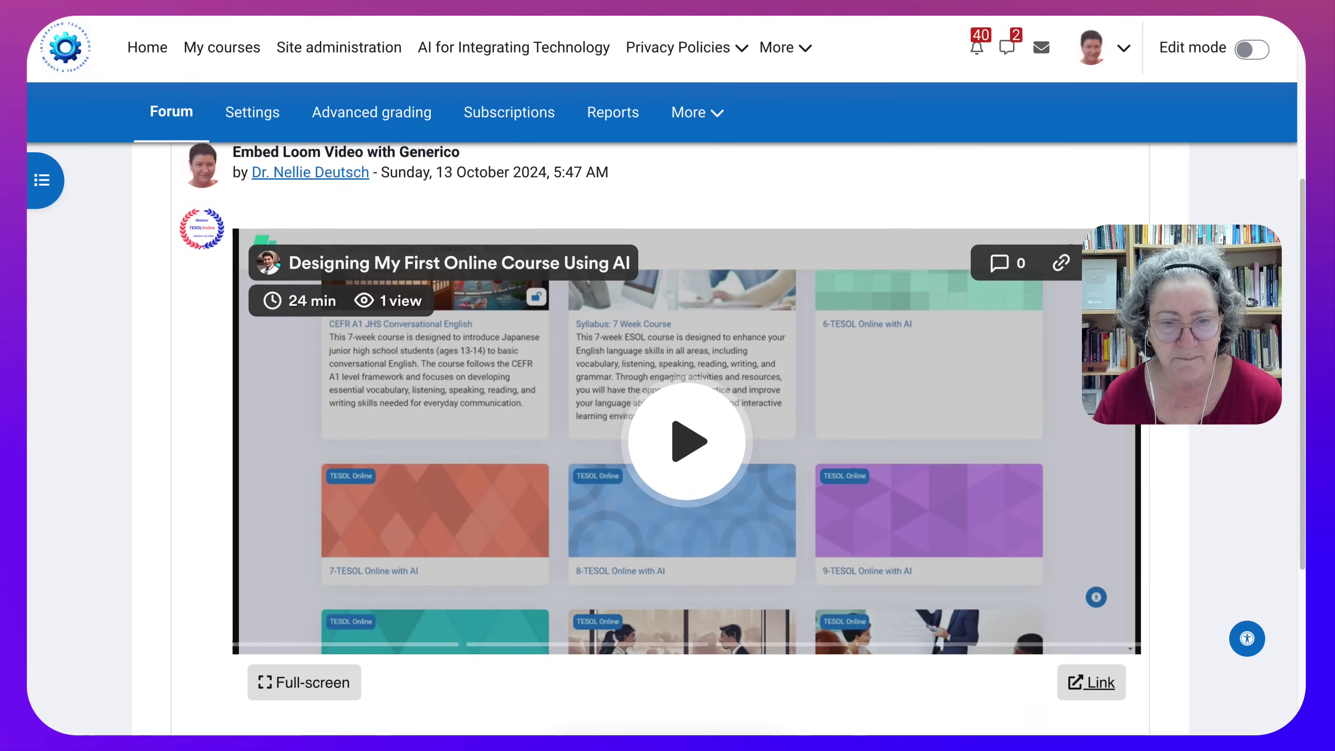
pyautogui.scroll(-3, 668, 420)
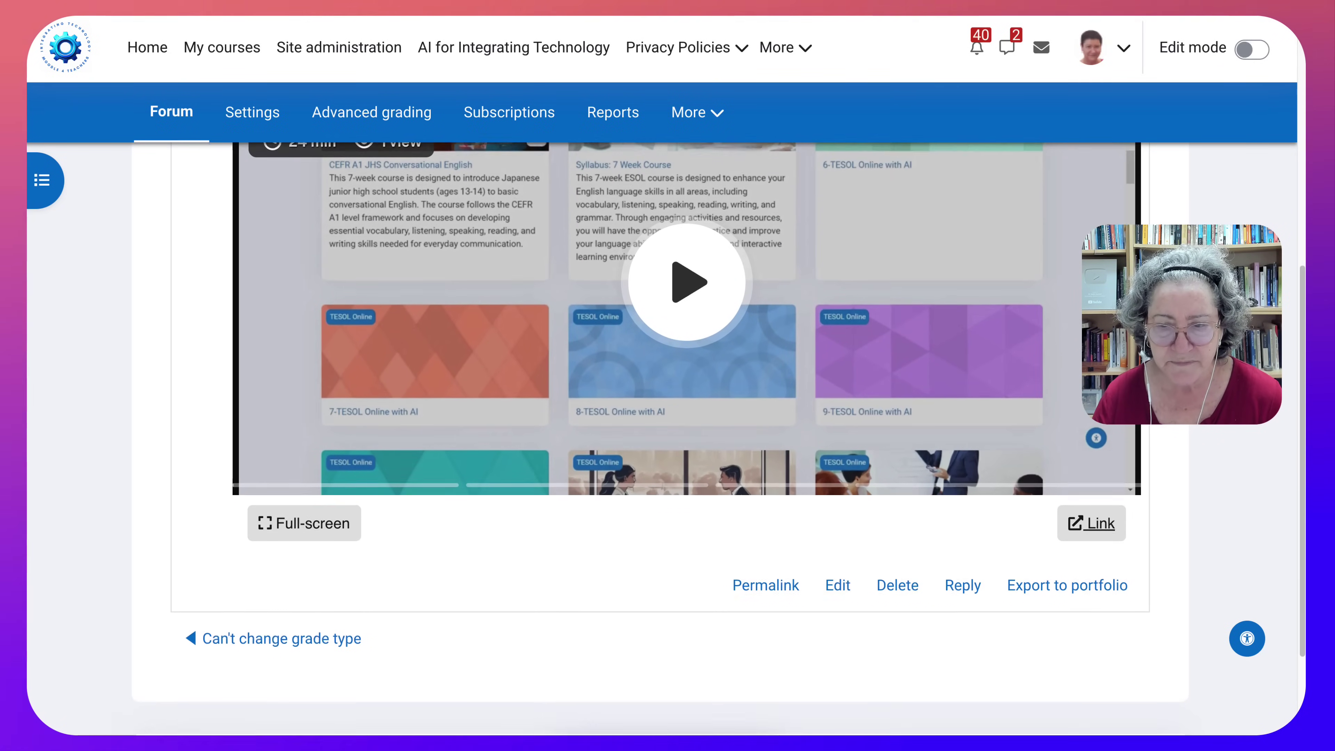
pyautogui.scroll(2, 667, 368)
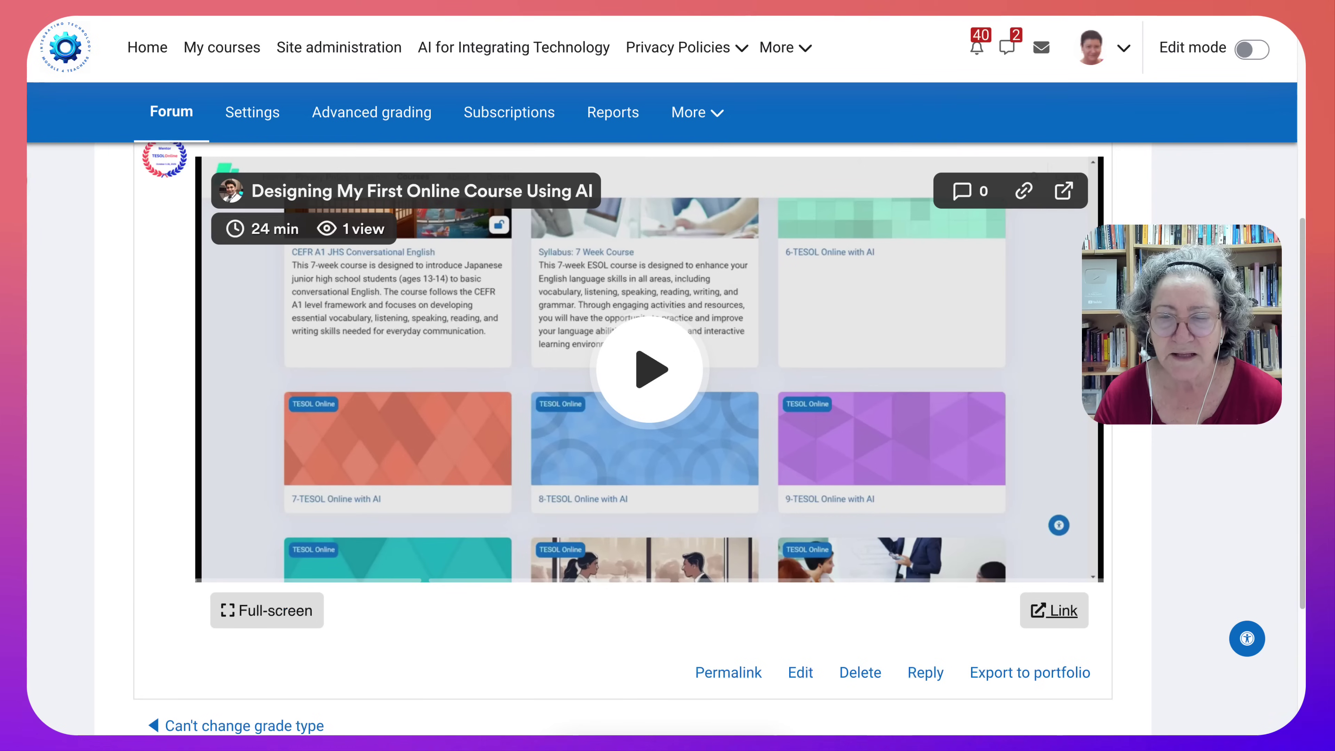